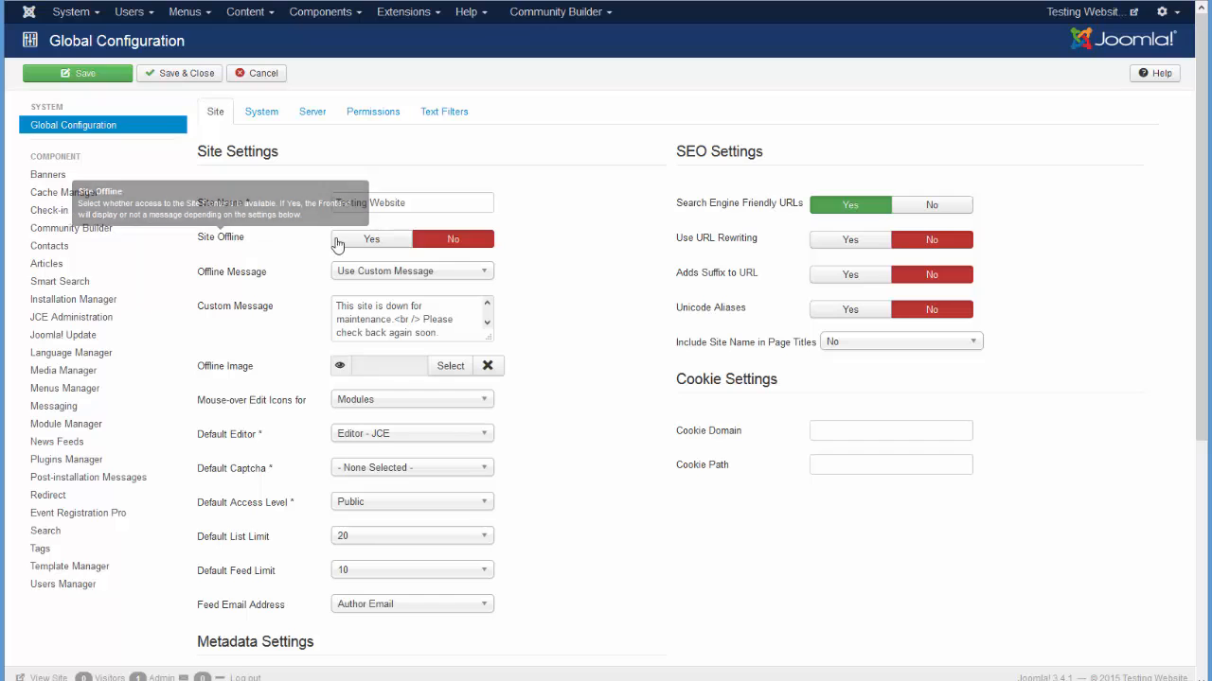
# Switch Site Offline to Yes, save, and reload the front end to show the maintenance page.
pyautogui.click(355, 247)
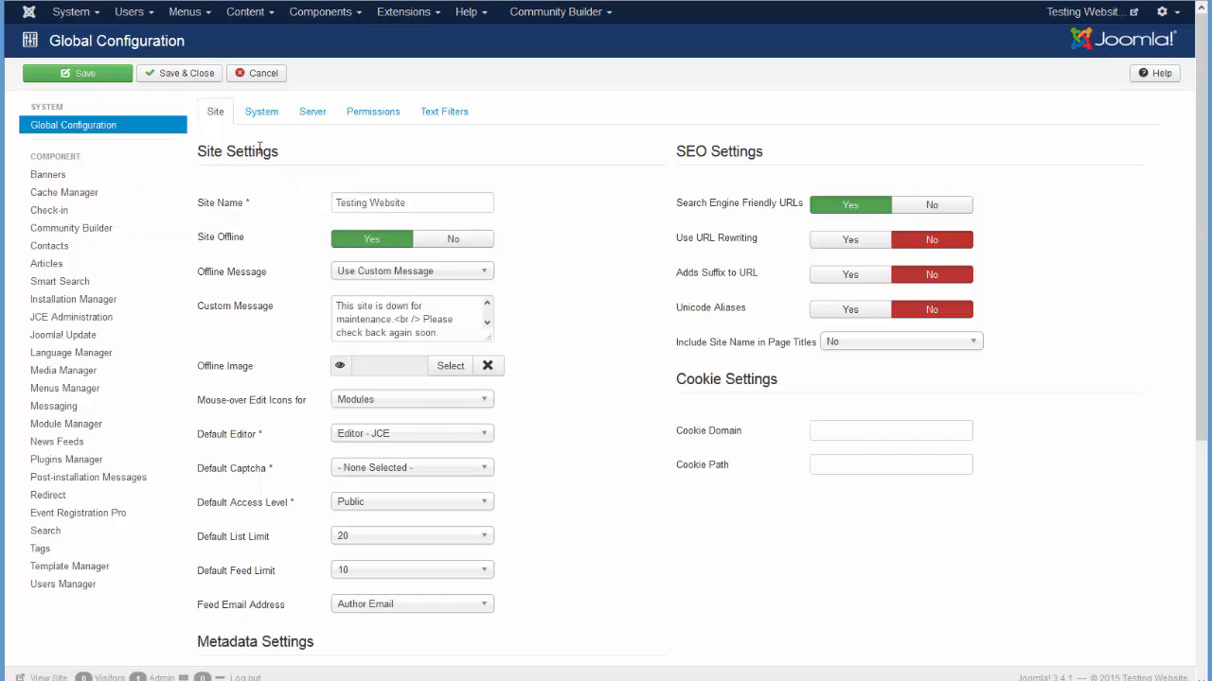
pyautogui.click(101, 76)
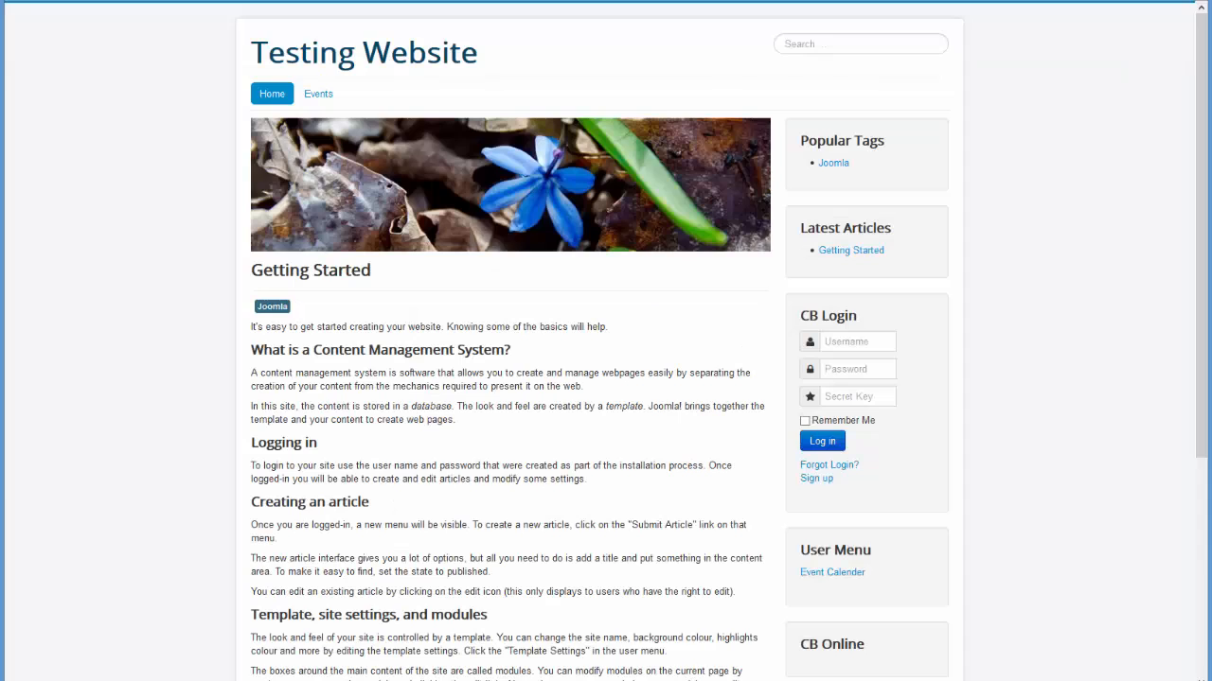
pyautogui.press('F5')
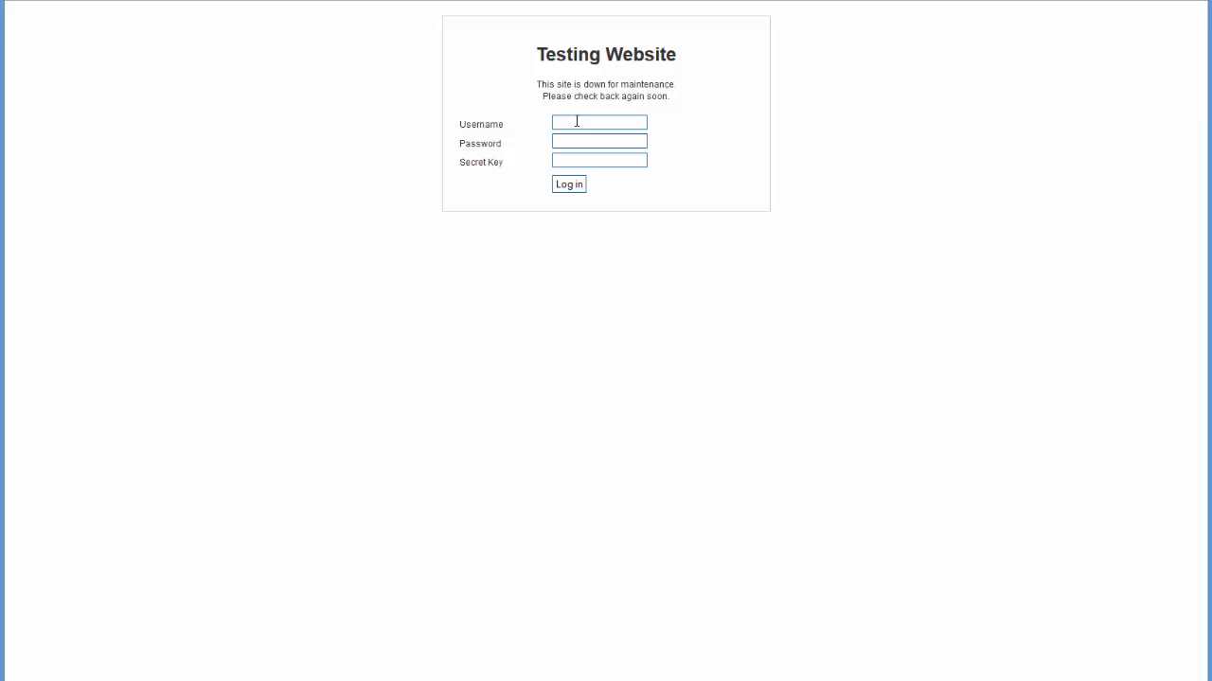
# Log in on the maintenance page using the browser's saved login credentials.
pyautogui.click(576, 121)
pyautogui.click(574, 122)
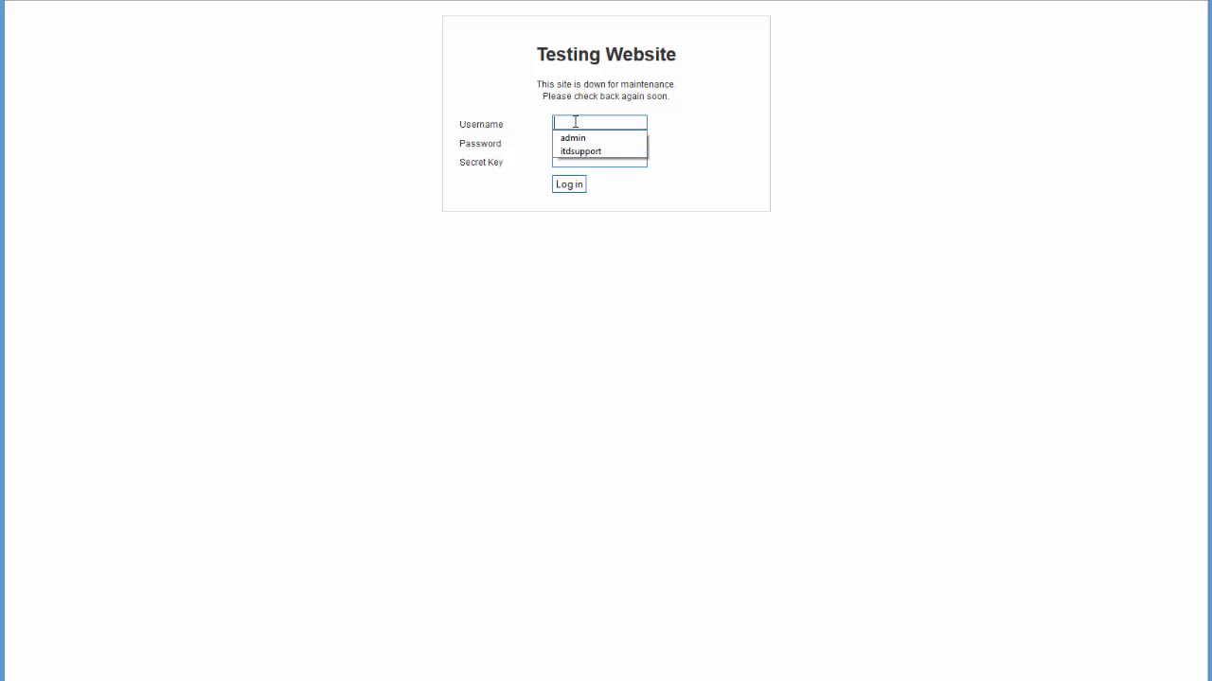
pyautogui.click(571, 153)
pyautogui.click(569, 186)
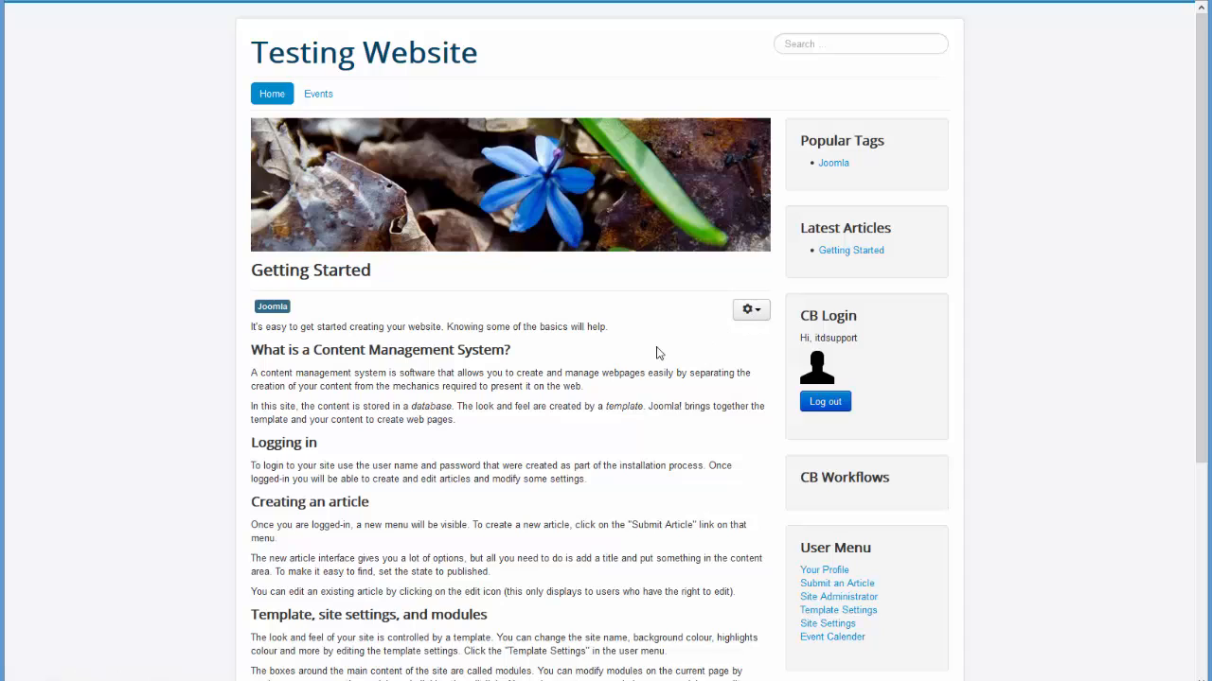
# Open the article's gear editing menu and close it again.
pyautogui.click(760, 319)
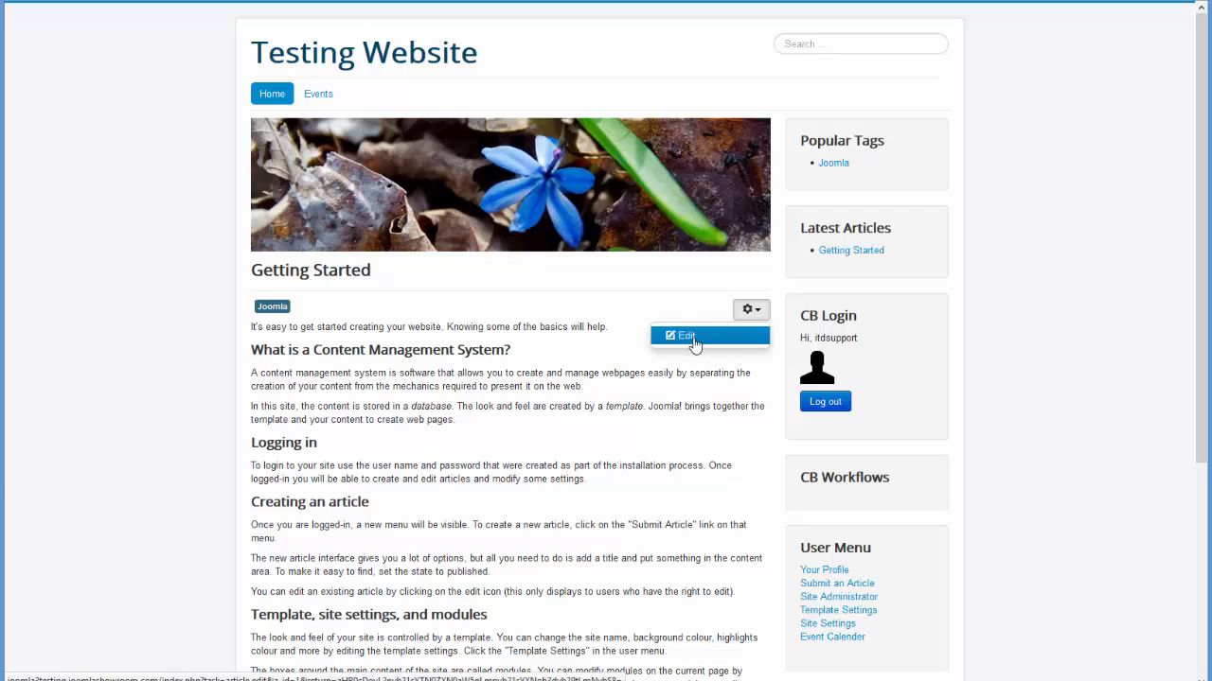
pyautogui.click(963, 333)
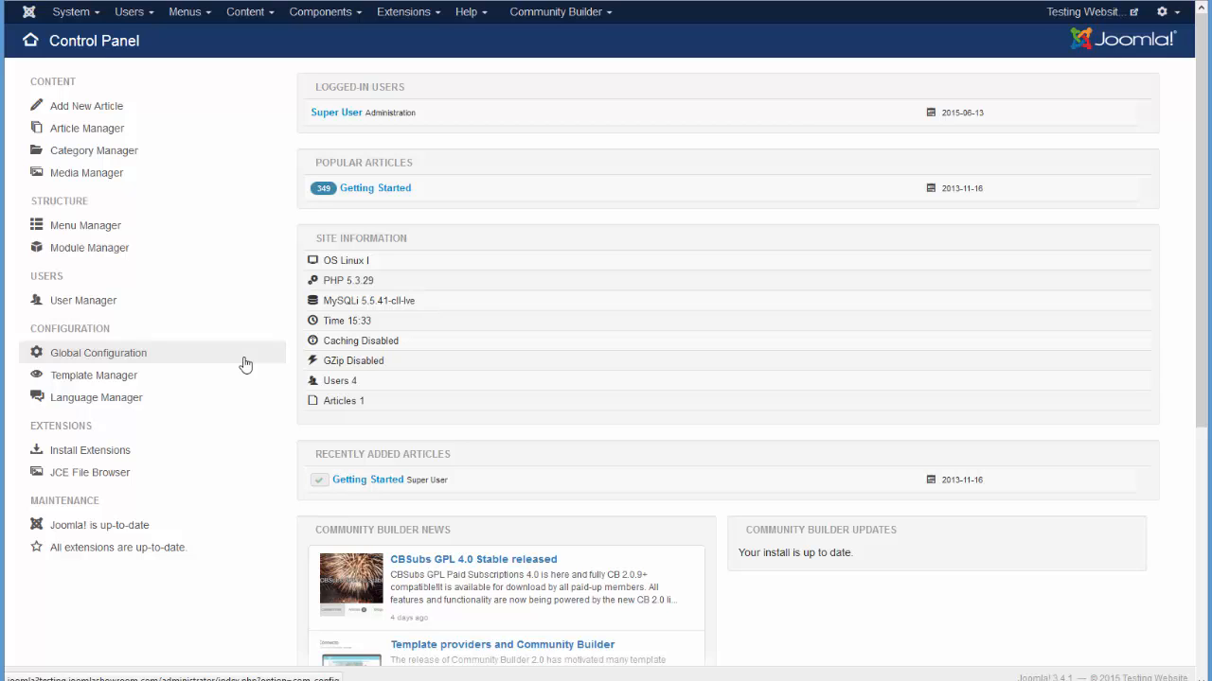
# Upload and install the sitelock_v3.0.2_J3 package through Extension Manager.
pyautogui.click(406, 21)
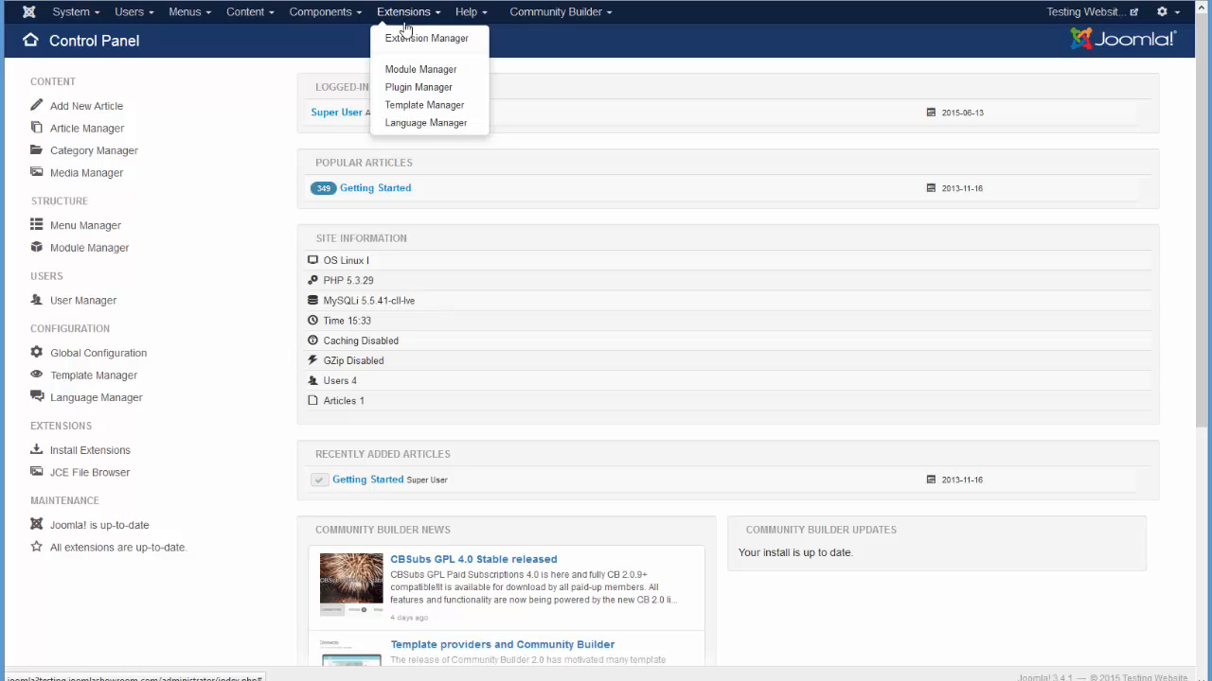
pyautogui.click(402, 43)
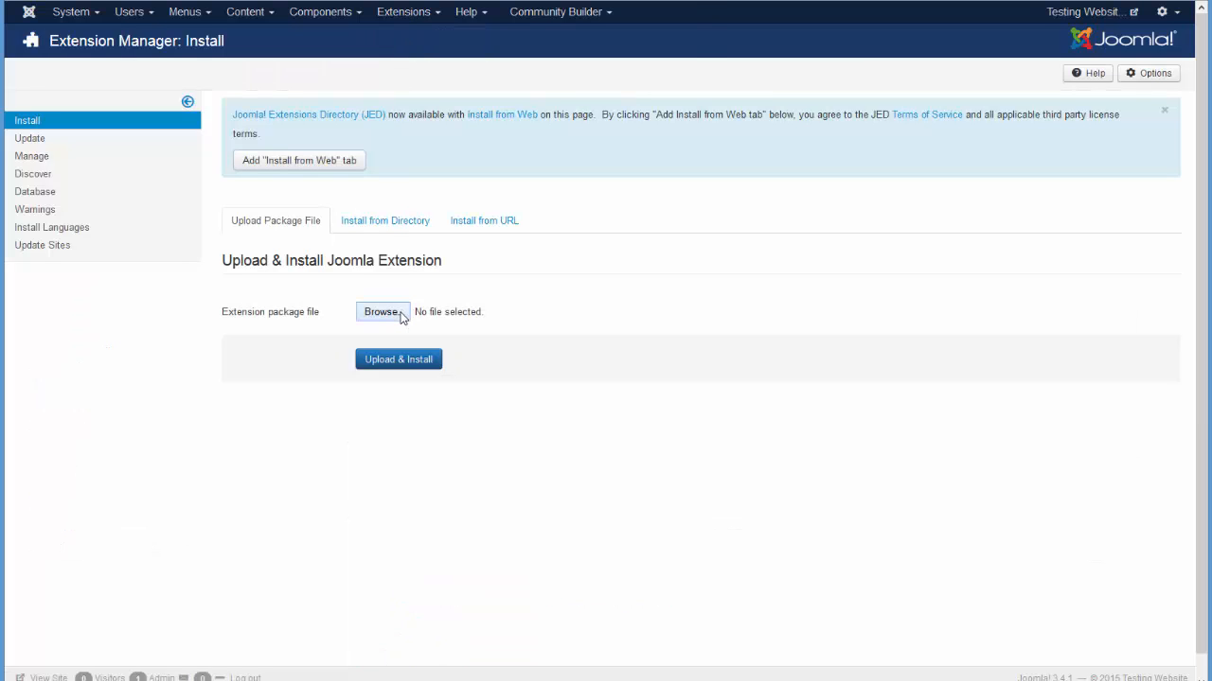
pyautogui.click(383, 312)
pyautogui.click(189, 26)
pyautogui.click(589, 299)
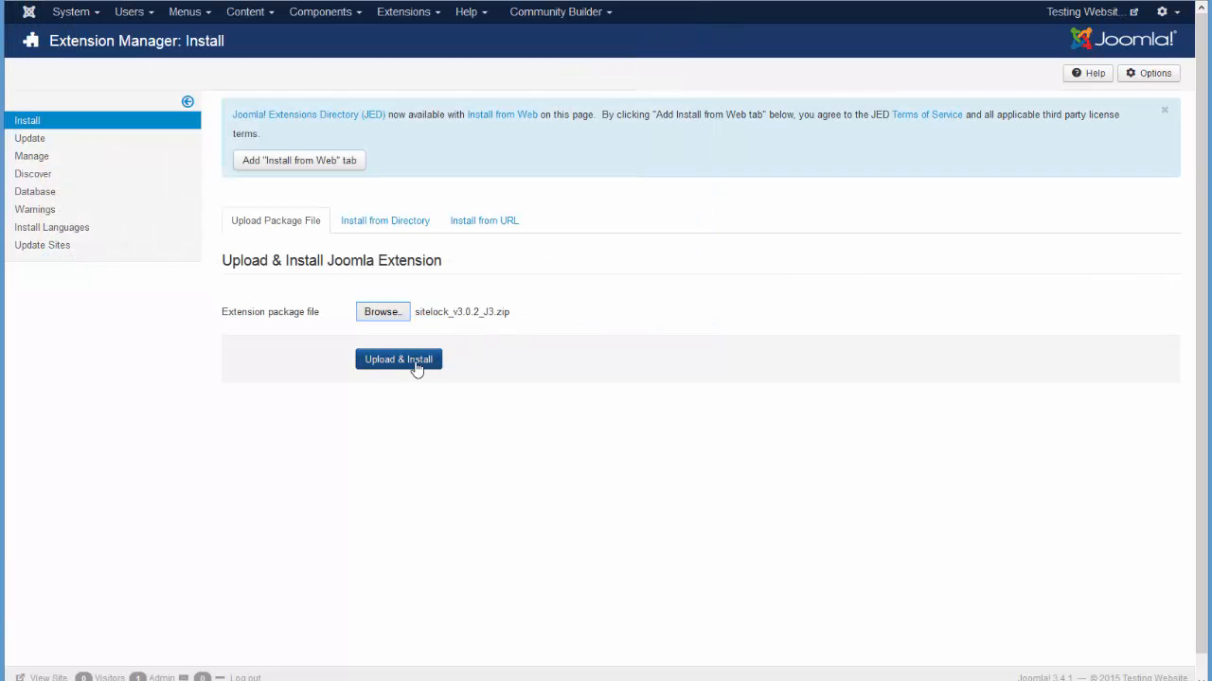
pyautogui.click(417, 366)
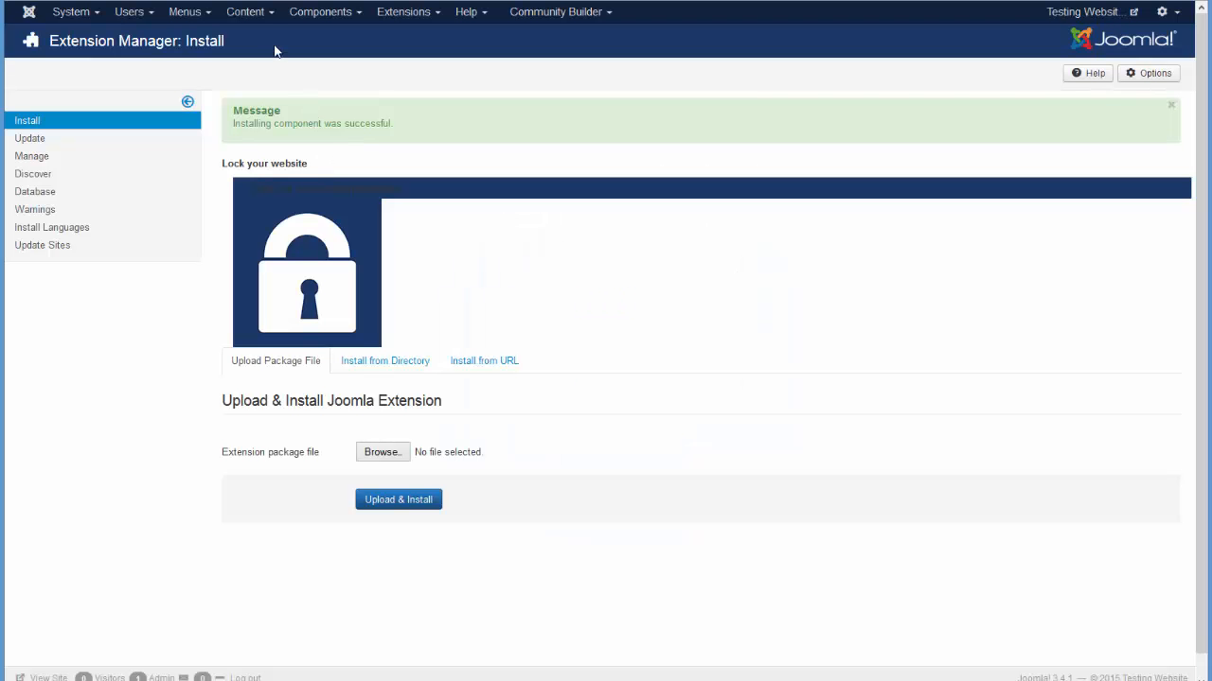
# Open Components > Site Lock and scroll through its settings page.
pyautogui.click(322, 20)
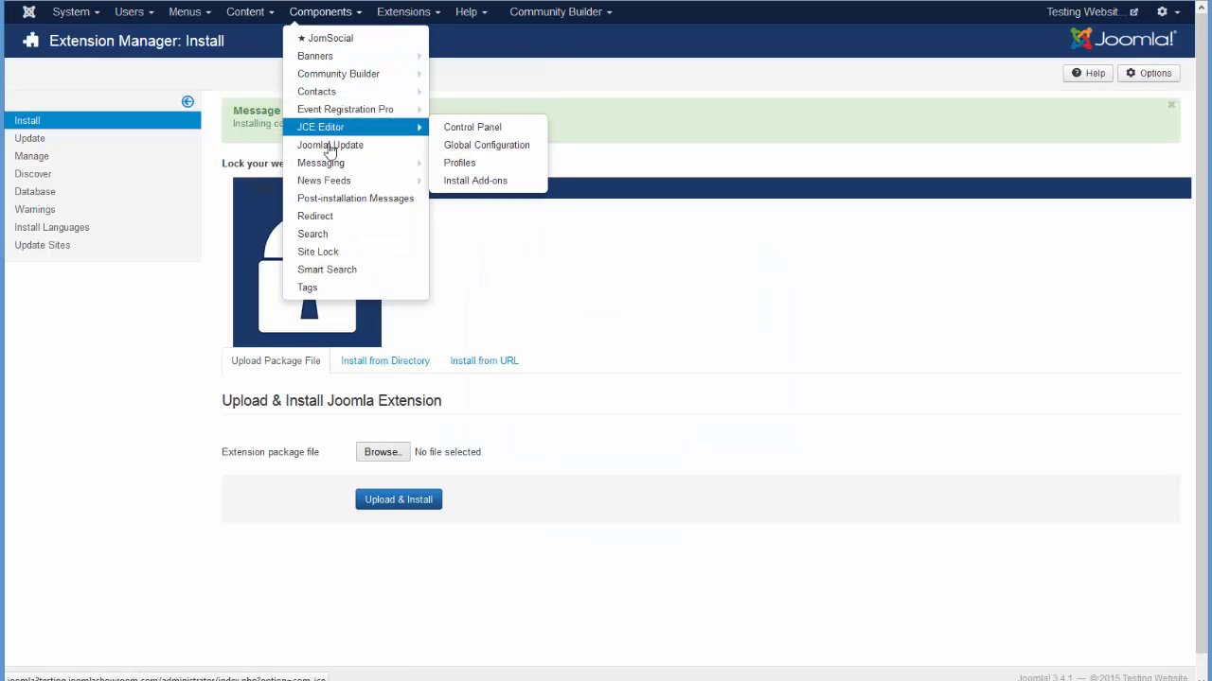
pyautogui.click(354, 257)
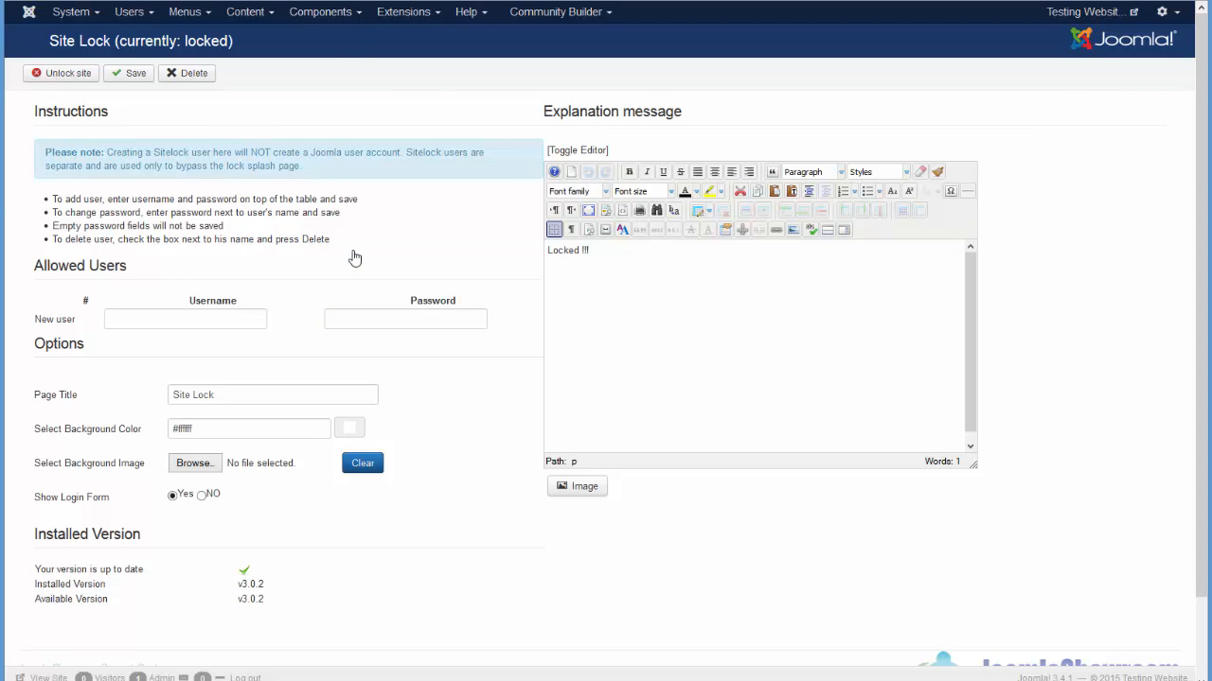
pyautogui.scroll(-2, 506, 301)
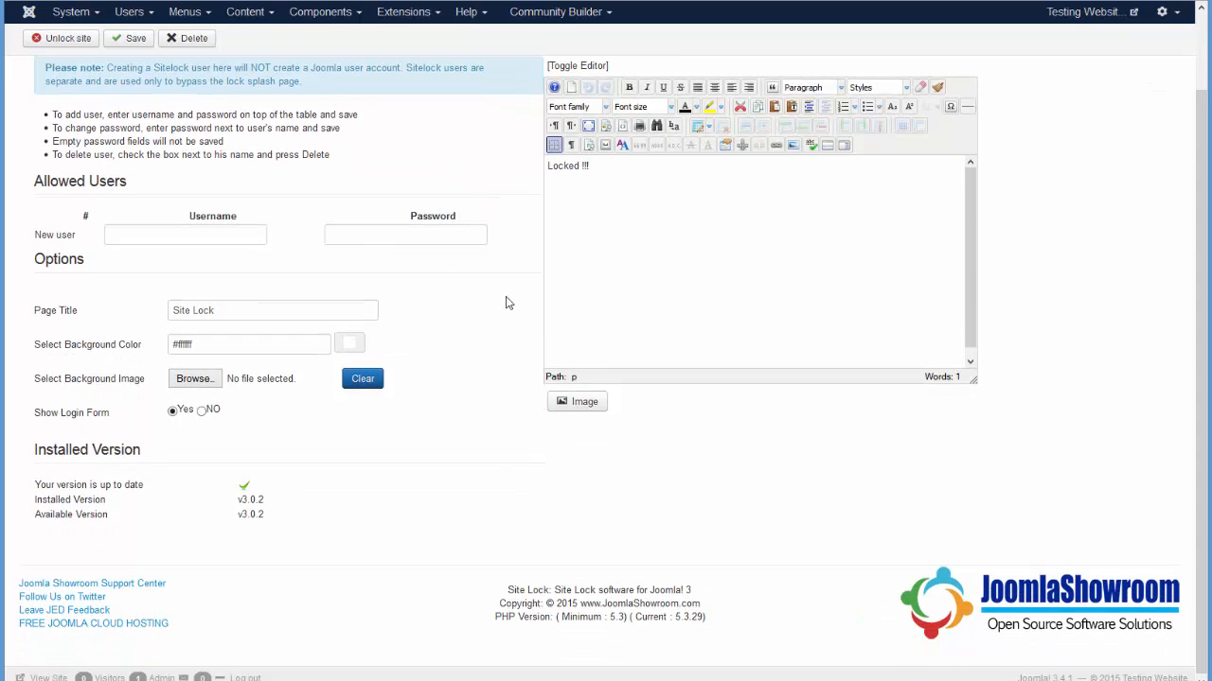
pyautogui.scroll(2, 506, 301)
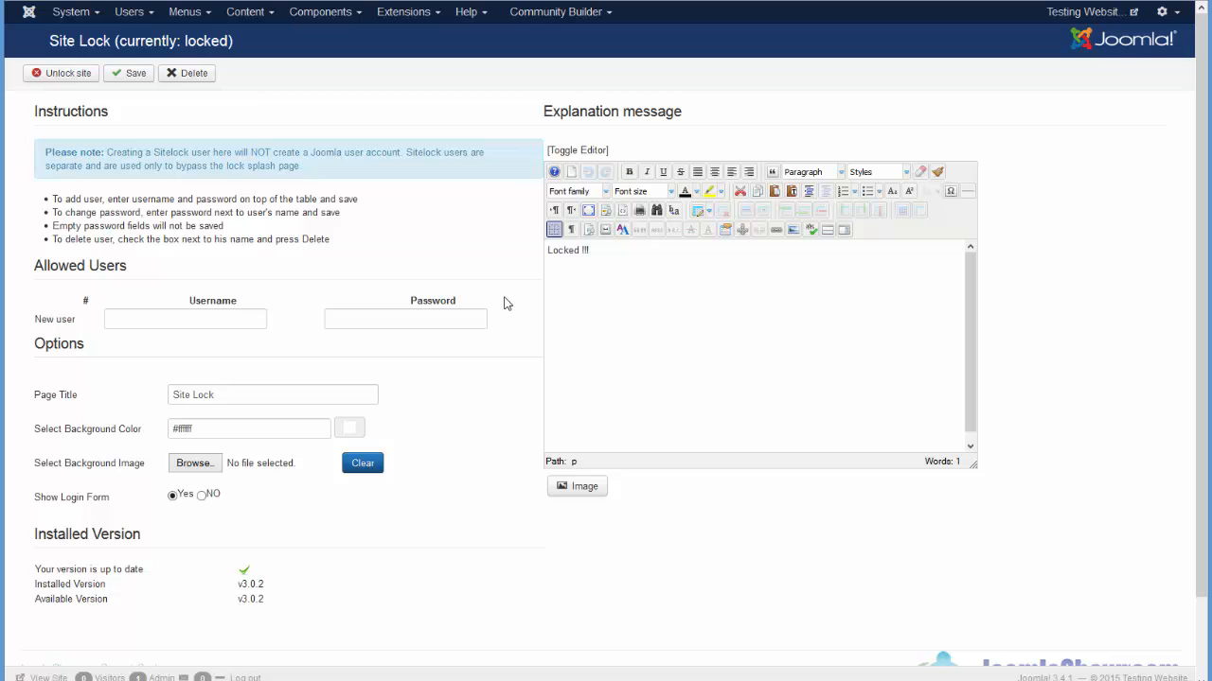
# Unlock the site and replace 'Locked !!!' with 'This is my custom message'.
pyautogui.click(46, 80)
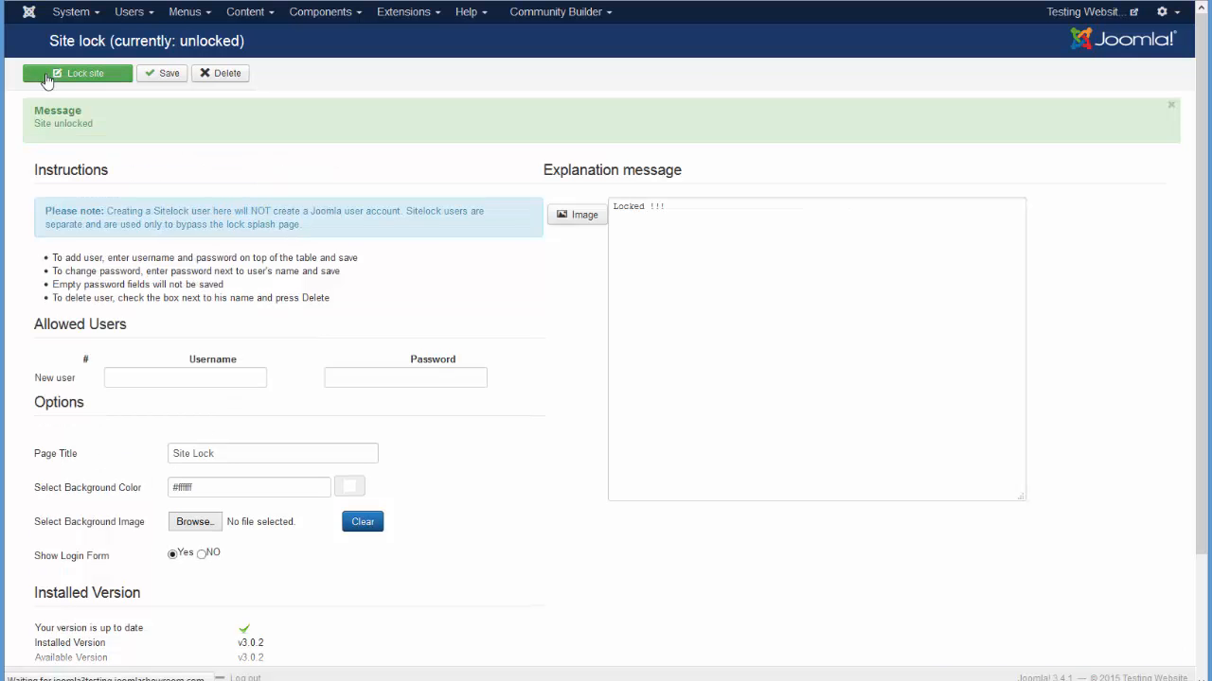
pyautogui.moveTo(590, 251); pyautogui.dragTo(549, 255)
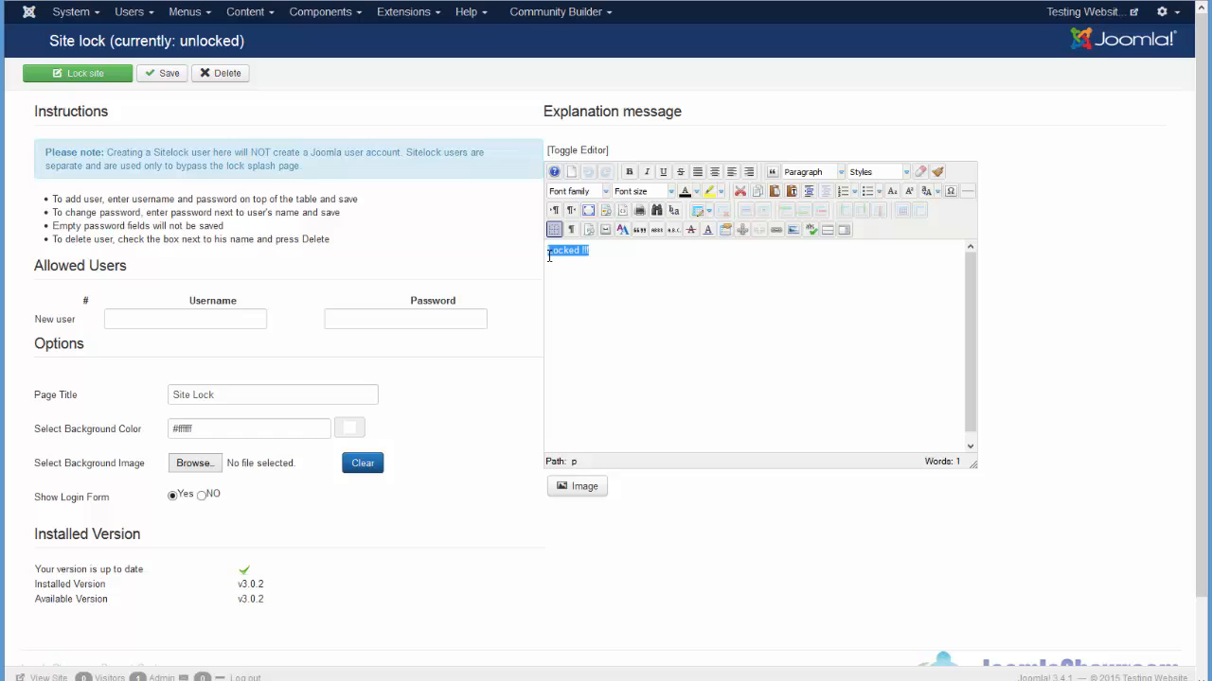
pyautogui.write('This is my custo')
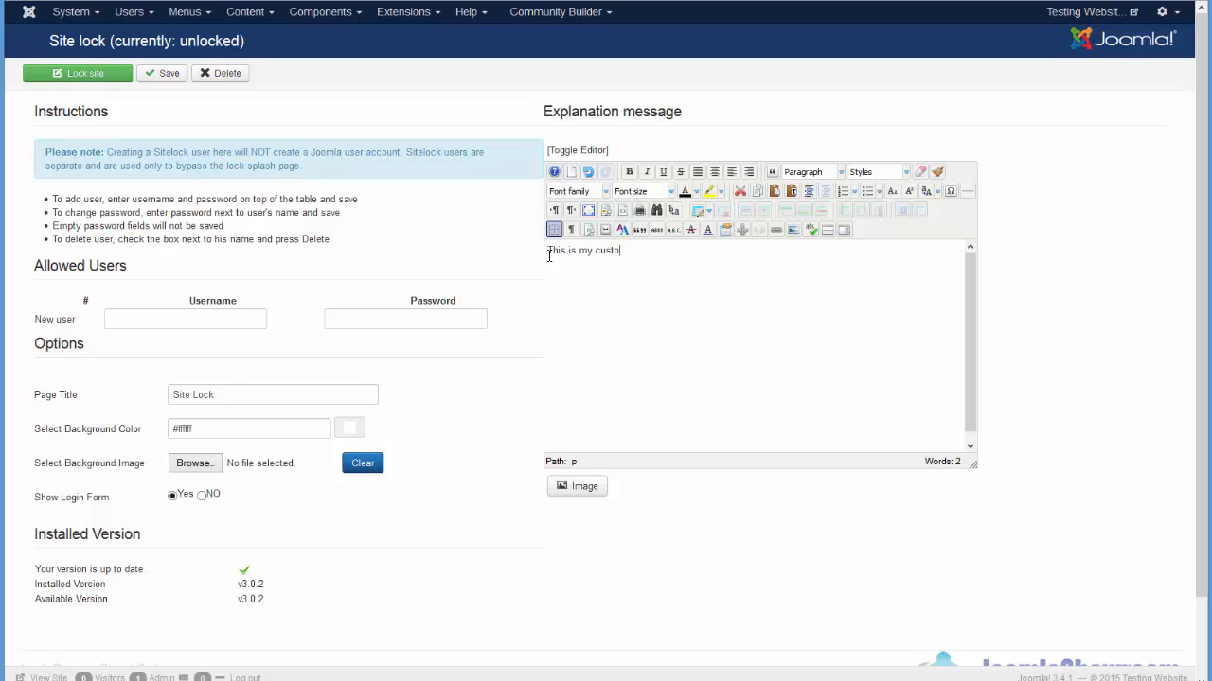
pyautogui.write('m message')
# Make the message centred, 36pt and bold, and save the Site Lock options.
pyautogui.tripleClick(587, 252)
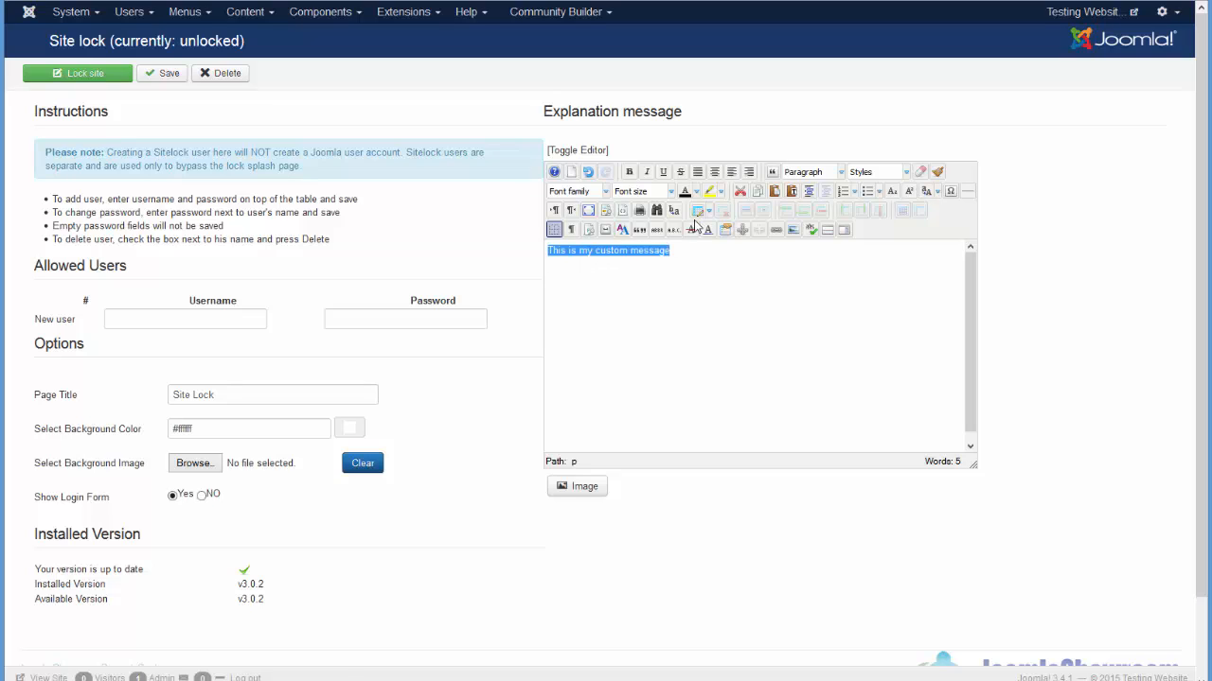
pyautogui.click(715, 173)
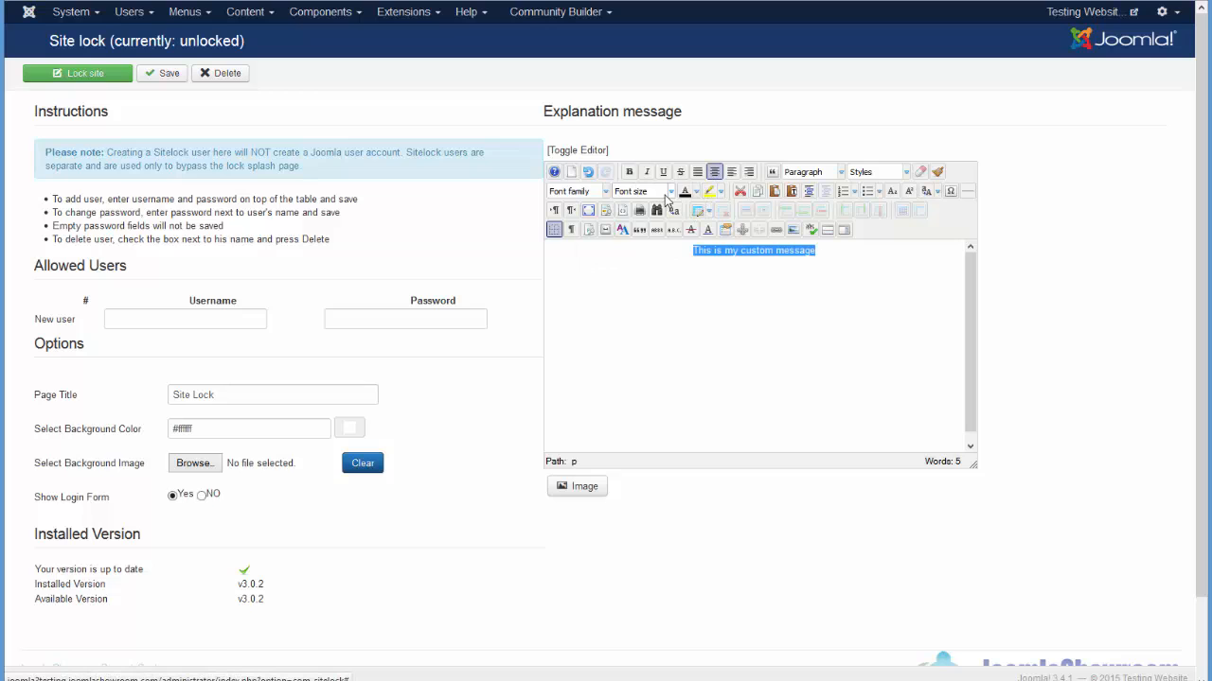
pyautogui.click(671, 191)
pyautogui.scroll(-1, 697, 300)
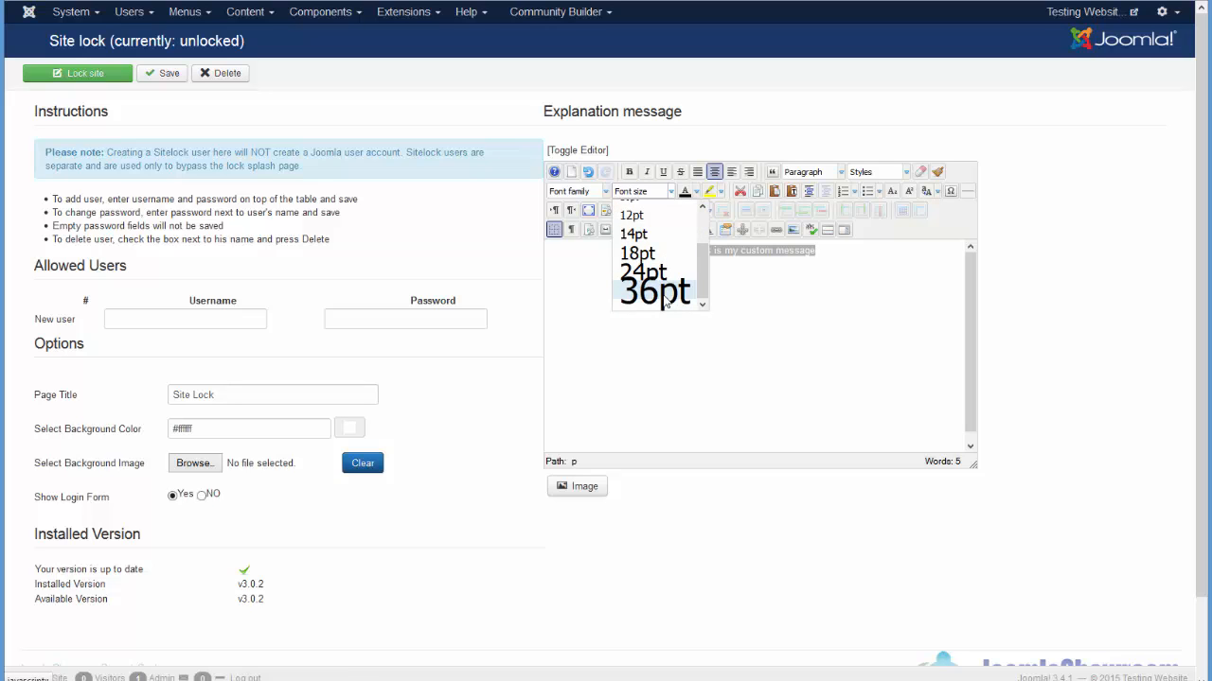
pyautogui.click(667, 303)
pyautogui.click(628, 172)
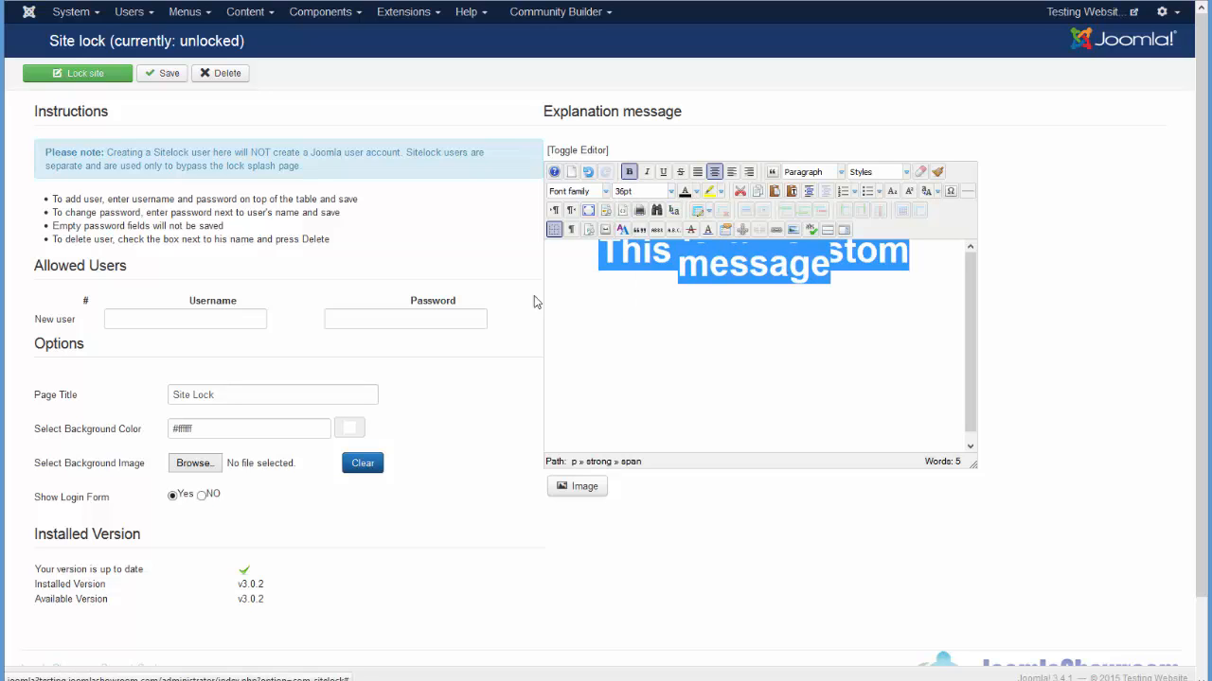
pyautogui.click(168, 76)
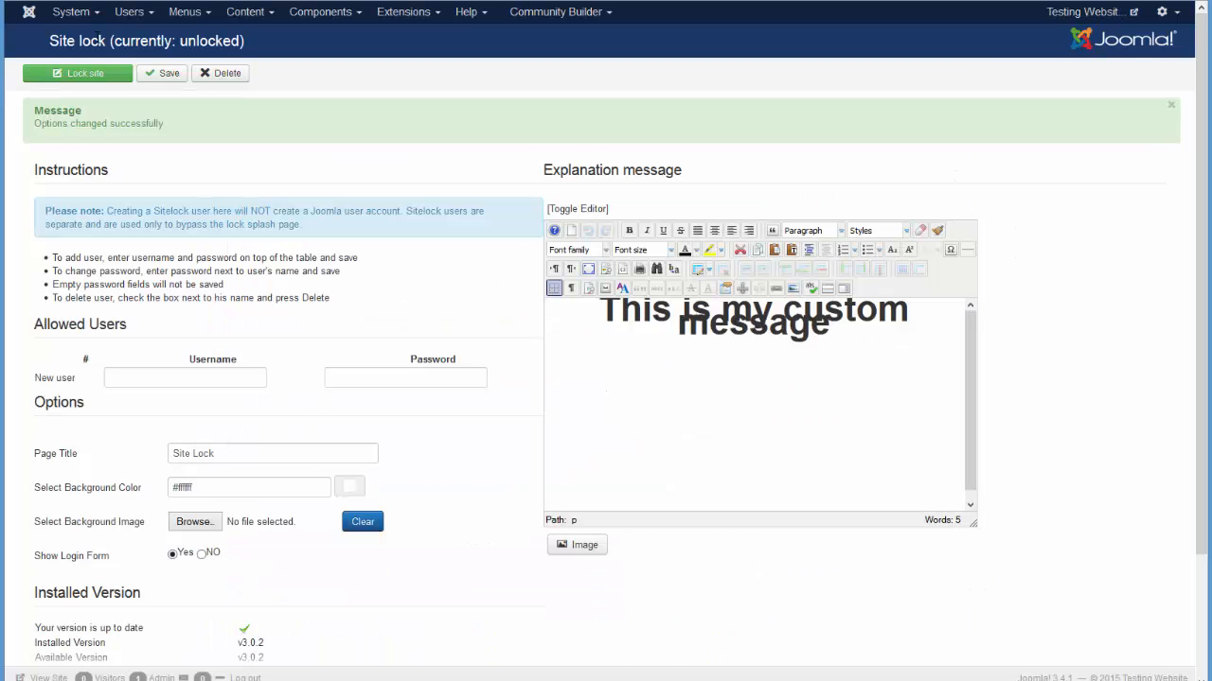
# Lock the site again and highlight the custom message heading on the front-end lock page.
pyautogui.click(101, 75)
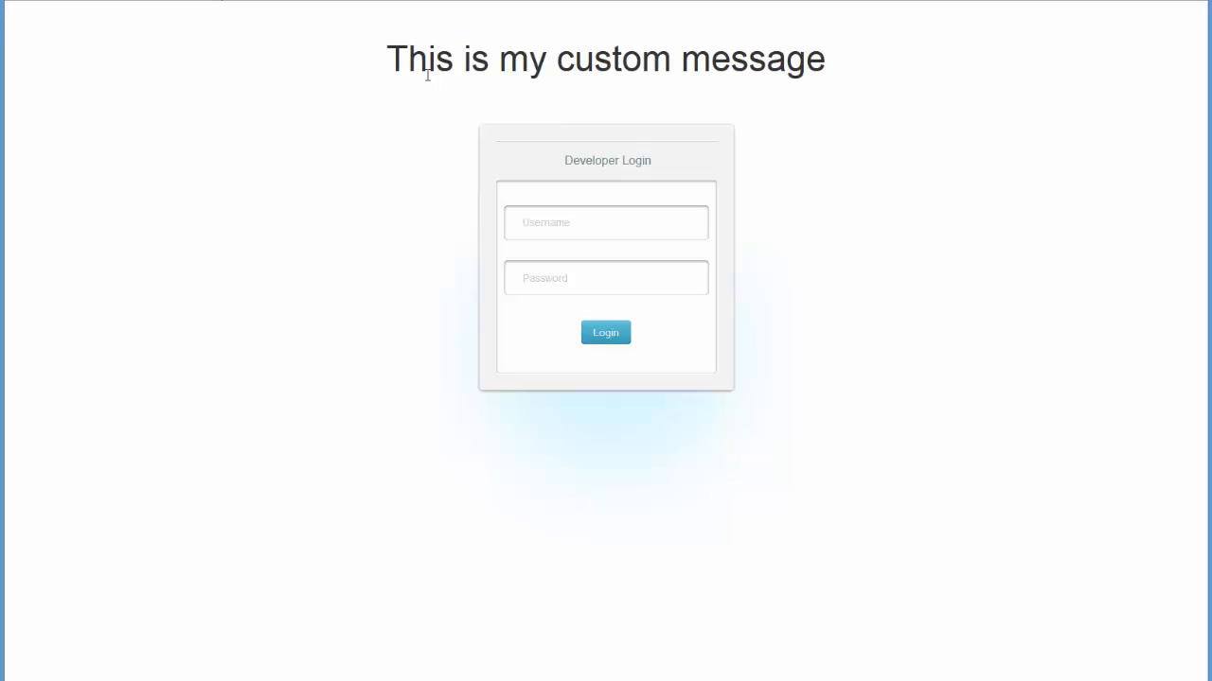
pyautogui.moveTo(392, 57); pyautogui.dragTo(830, 59)
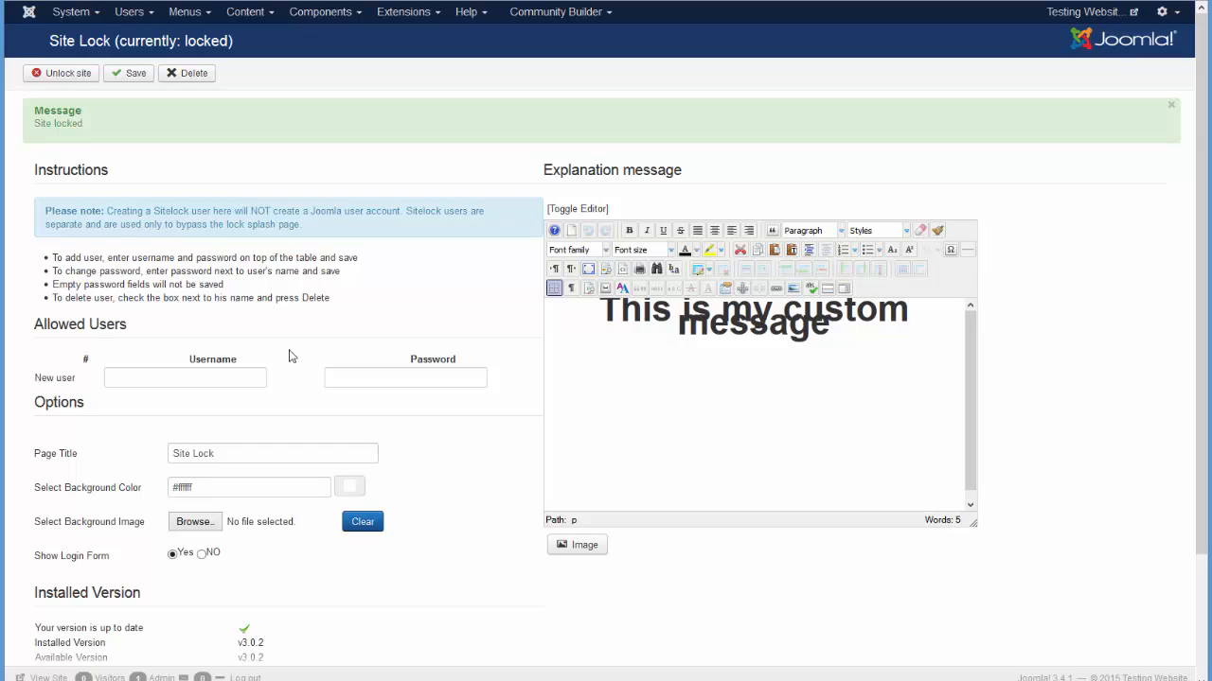
# Add allowed user 'test' with a password, save, and decline the browser's password-saving prompt.
pyautogui.click(129, 378)
pyautogui.write('test')
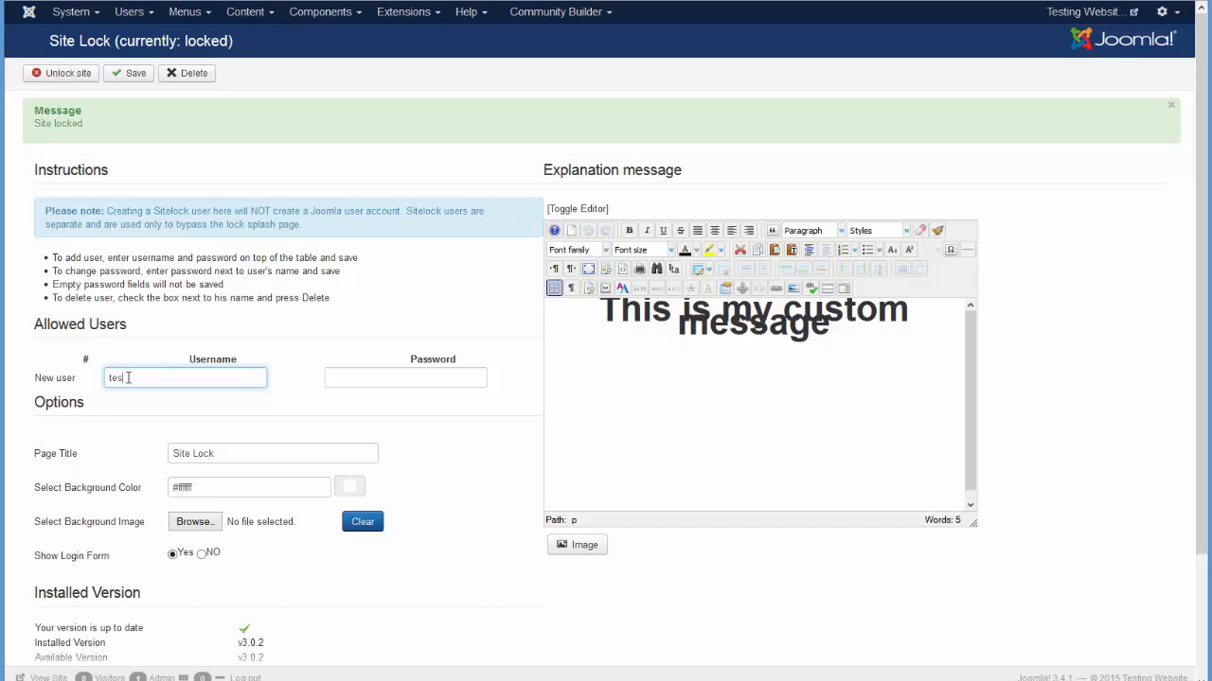
pyautogui.click(367, 378)
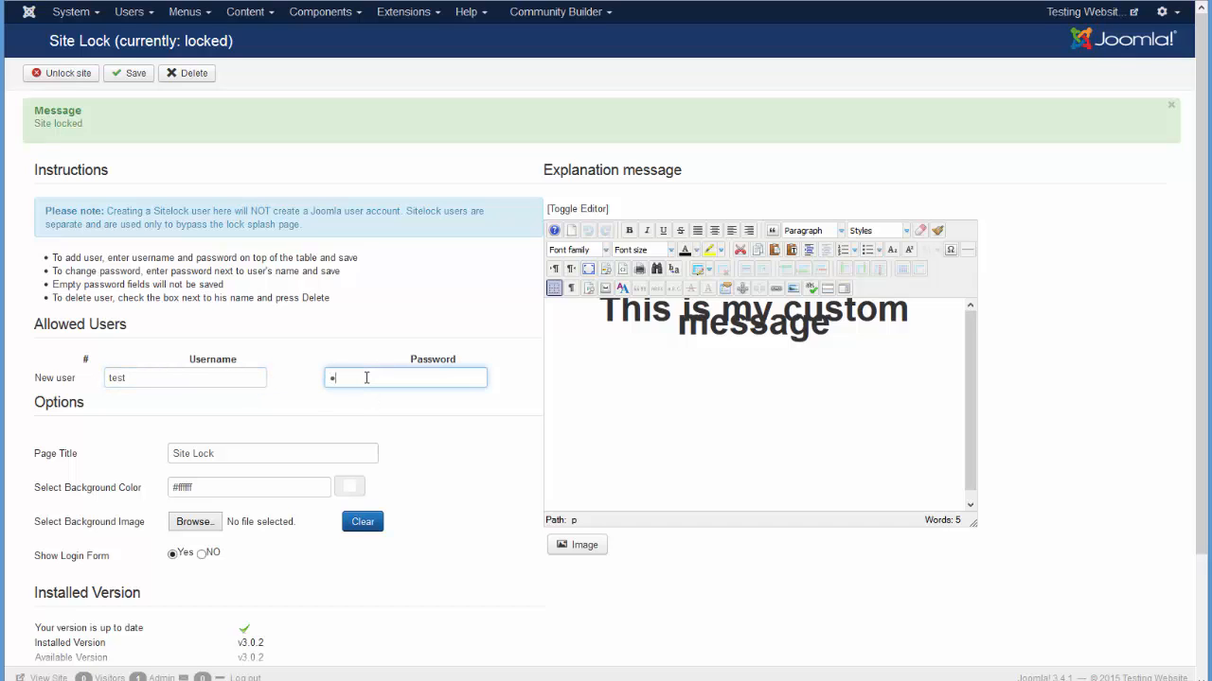
pyautogui.click(136, 77)
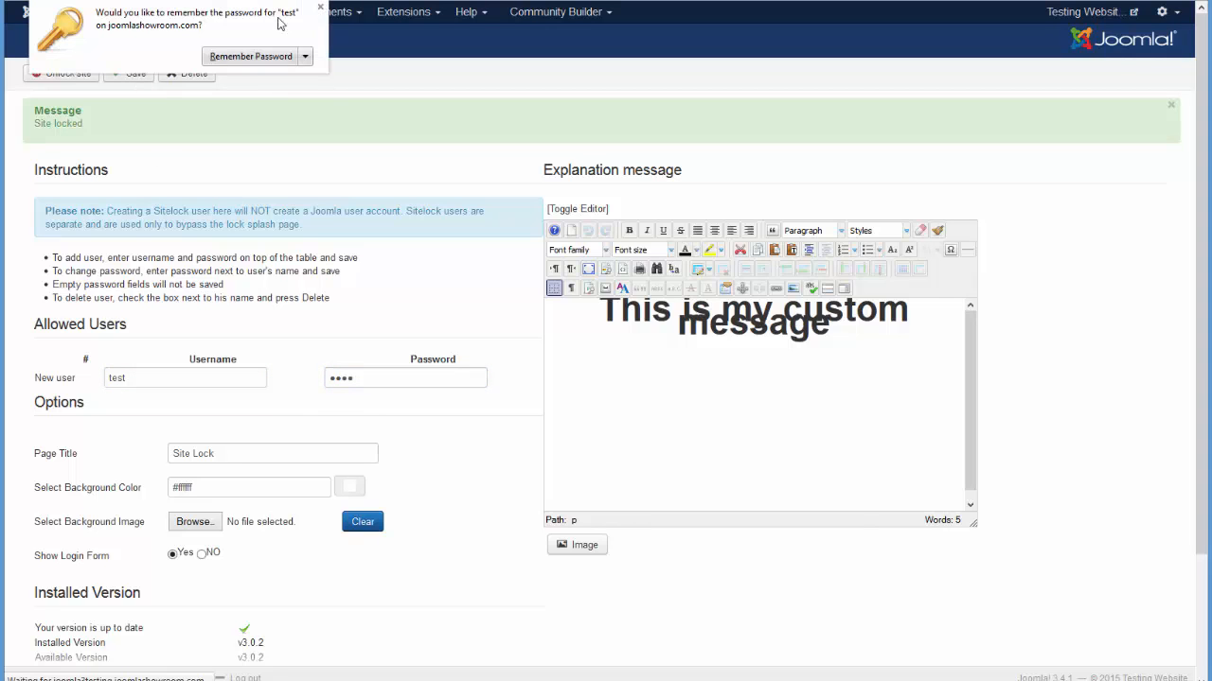
pyautogui.click(305, 56)
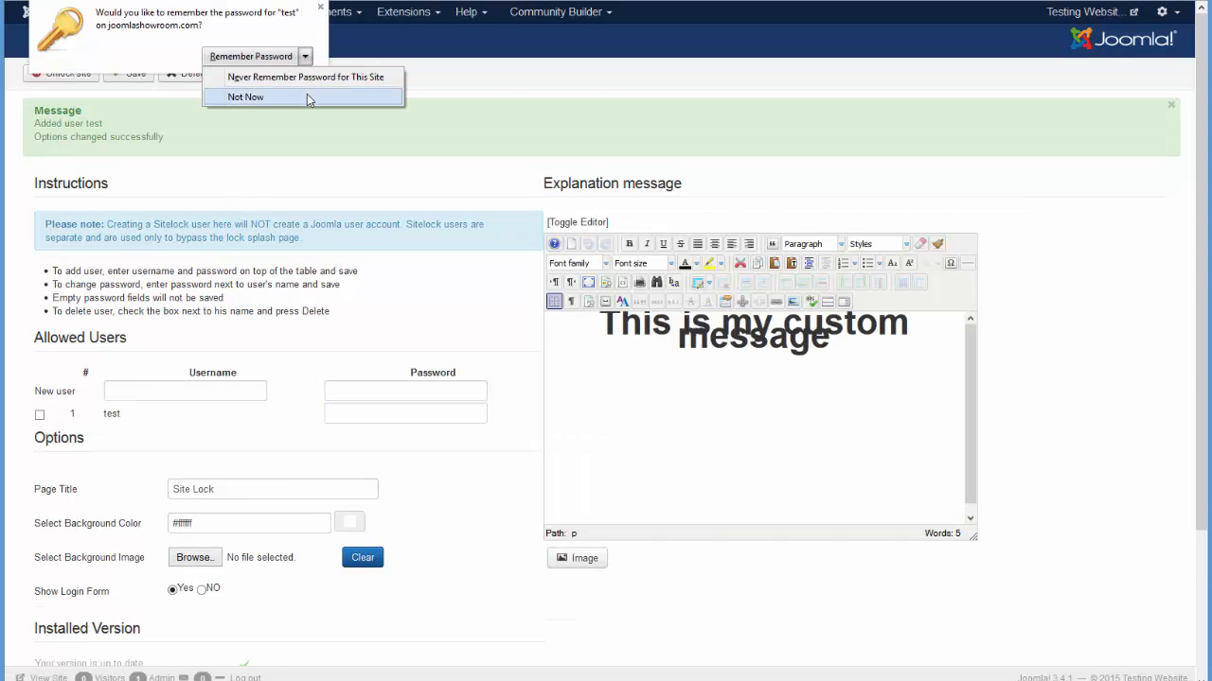
pyautogui.click(306, 92)
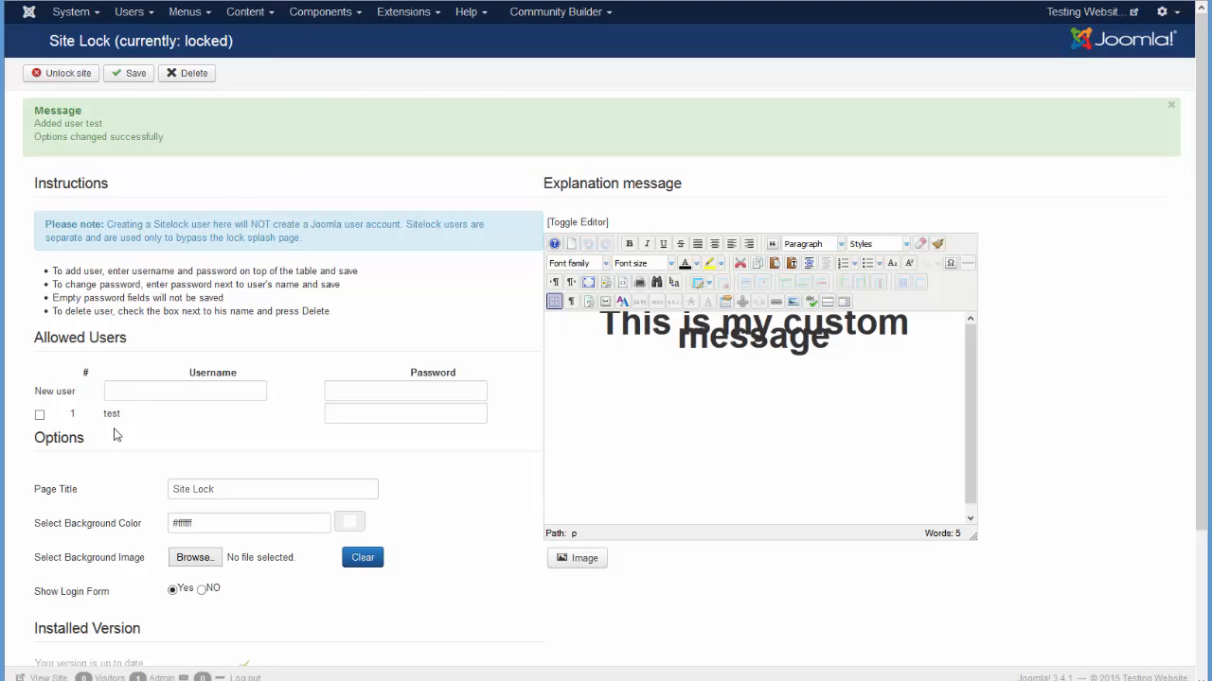
pyautogui.click(344, 414)
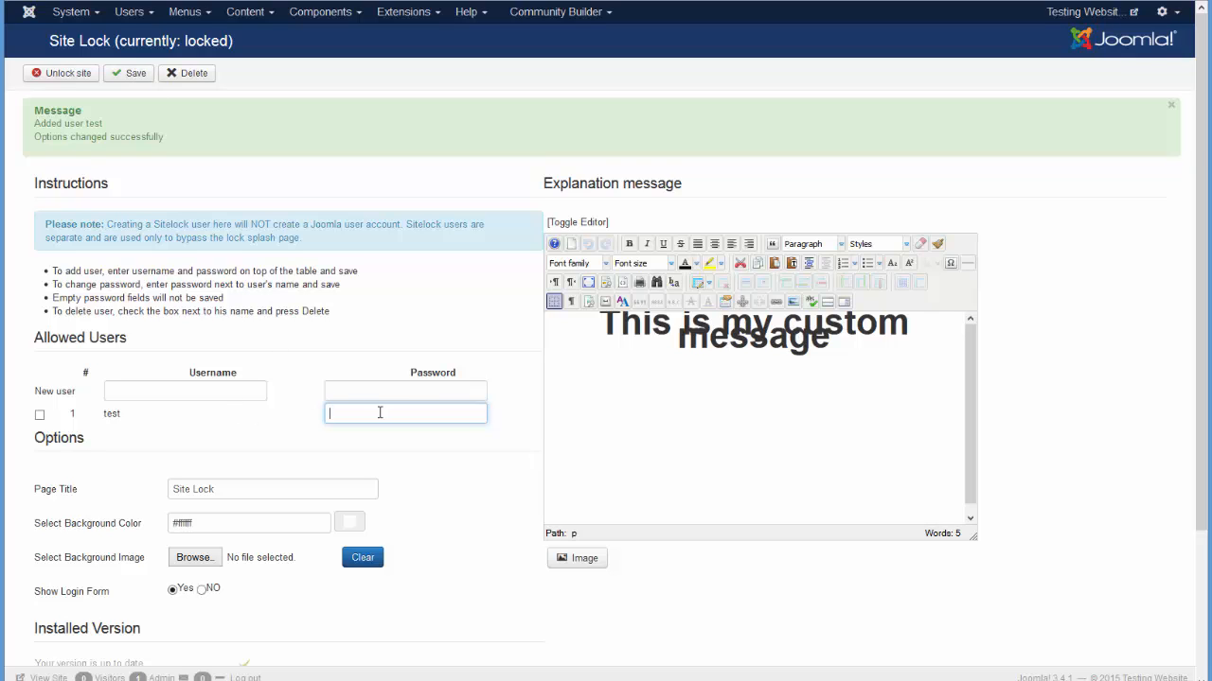
pyautogui.click(304, 424)
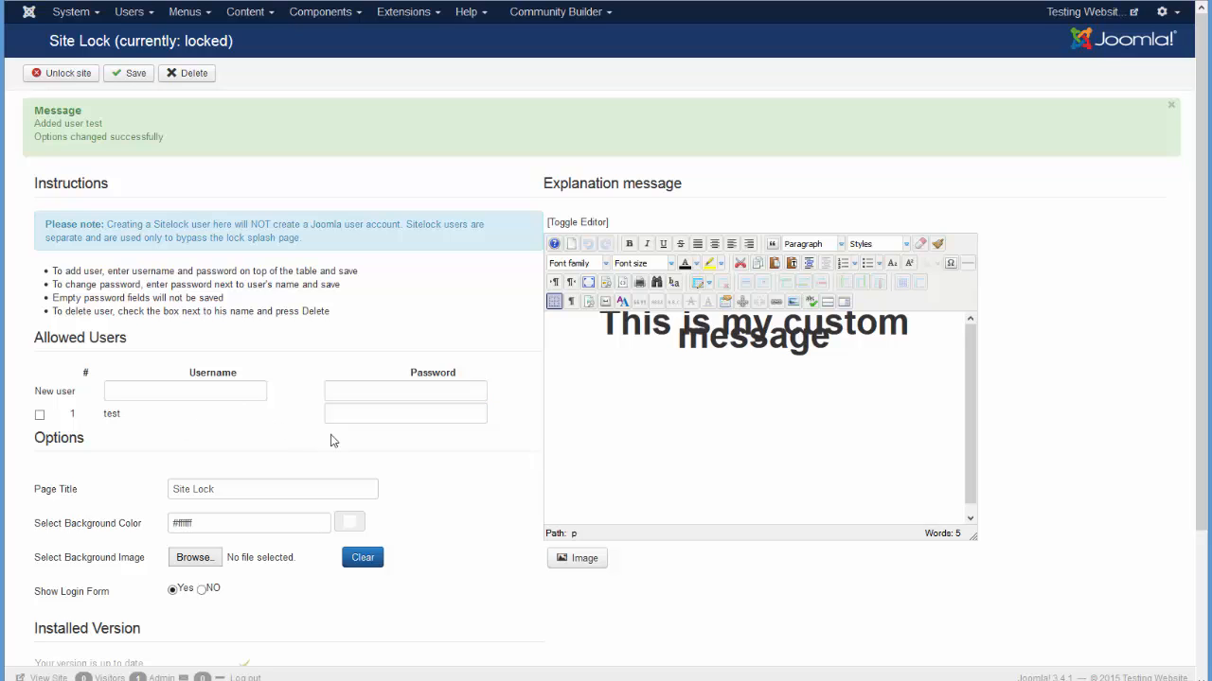
# Set the Background Color to teal #2ac4c8 using the colour picker and save.
pyautogui.scroll(-3, 419, 473)
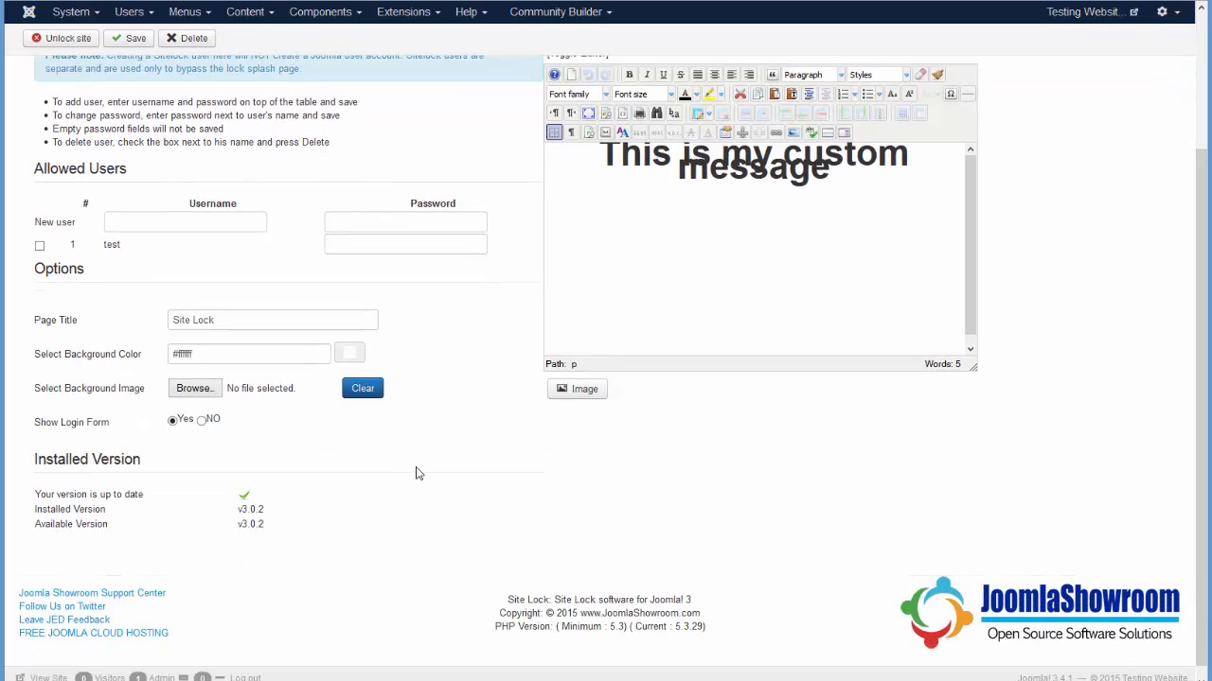
pyautogui.tripleClick(218, 319)
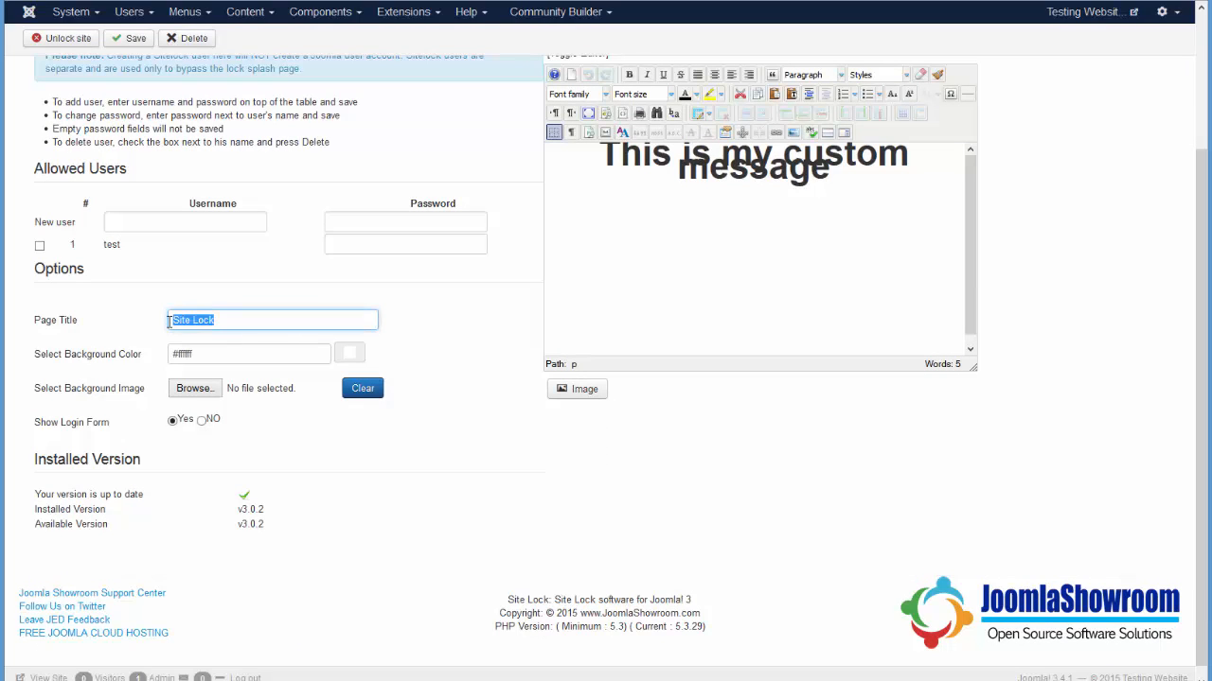
pyautogui.click(217, 352)
pyautogui.click(346, 360)
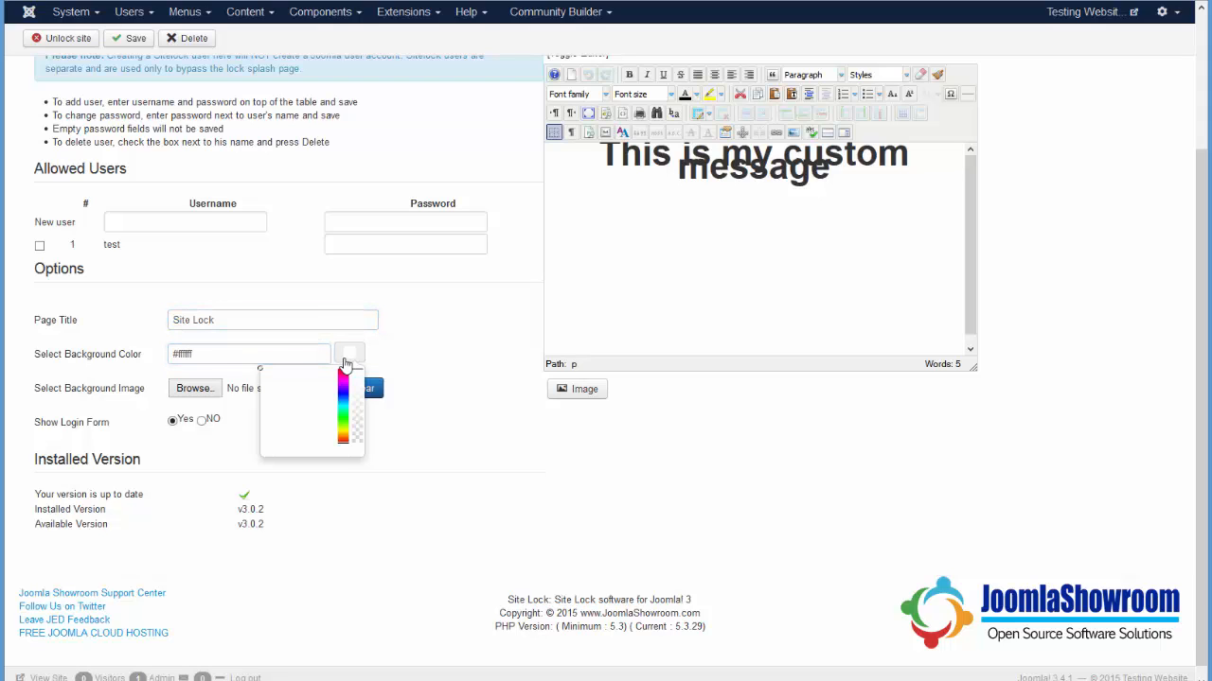
pyautogui.moveTo(341, 399); pyautogui.dragTo(341, 402)
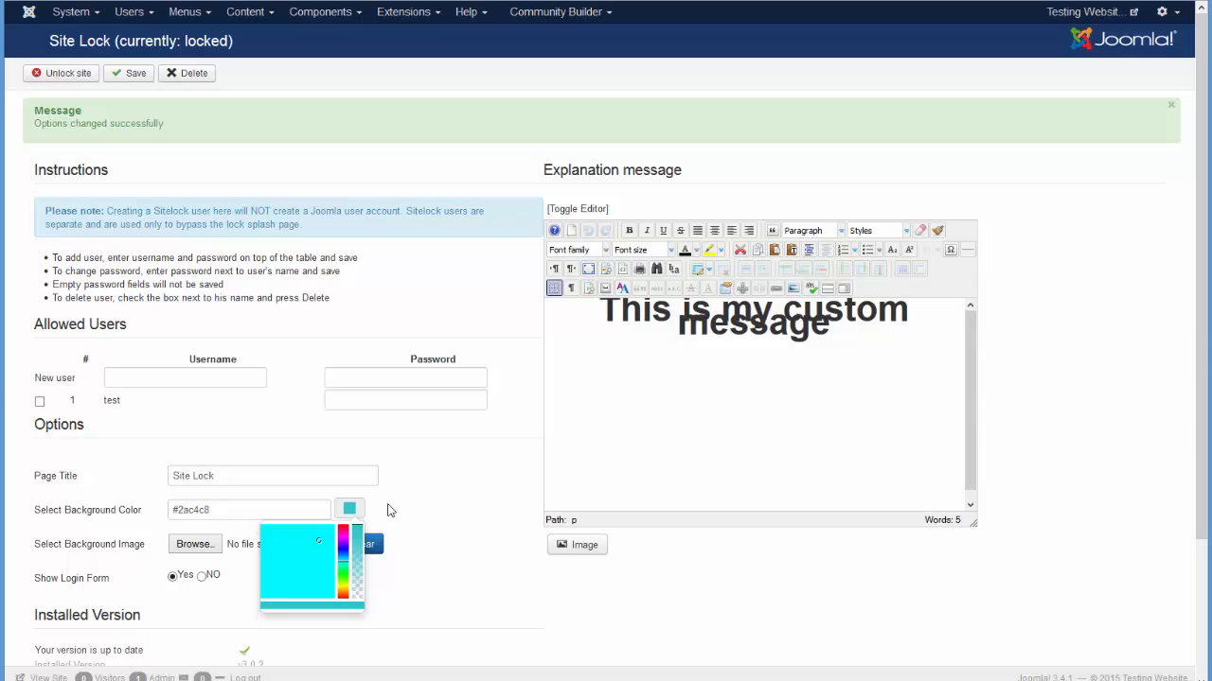
pyautogui.click(396, 506)
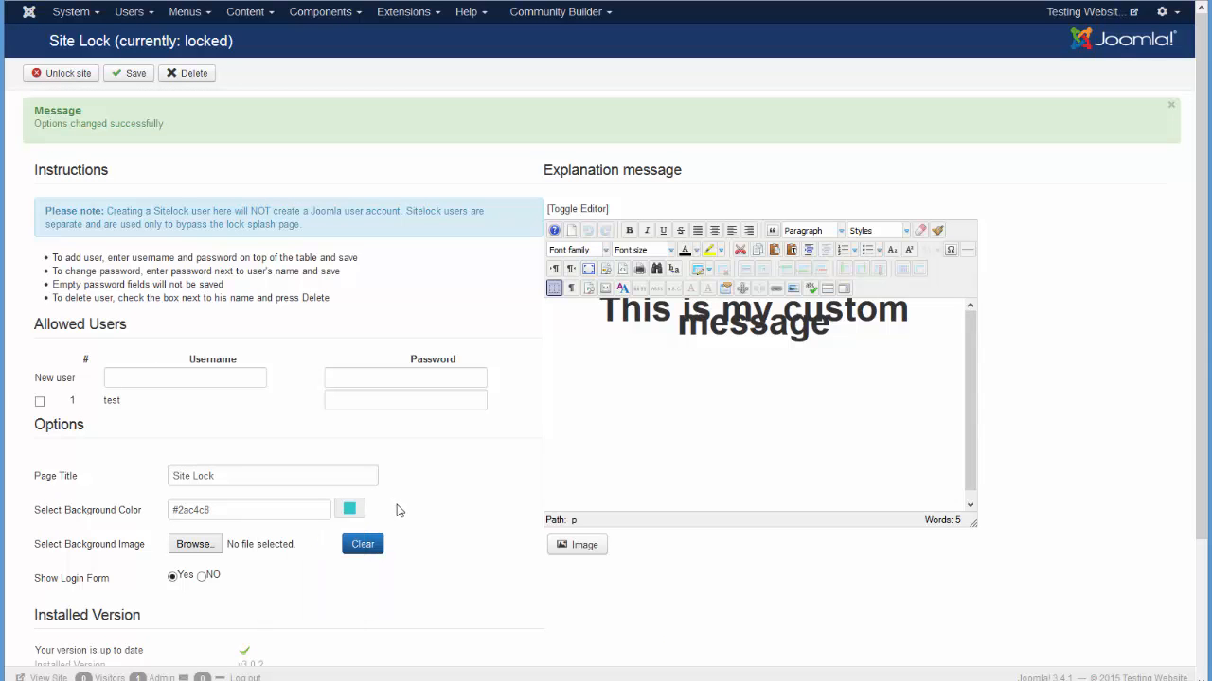
pyautogui.click(133, 82)
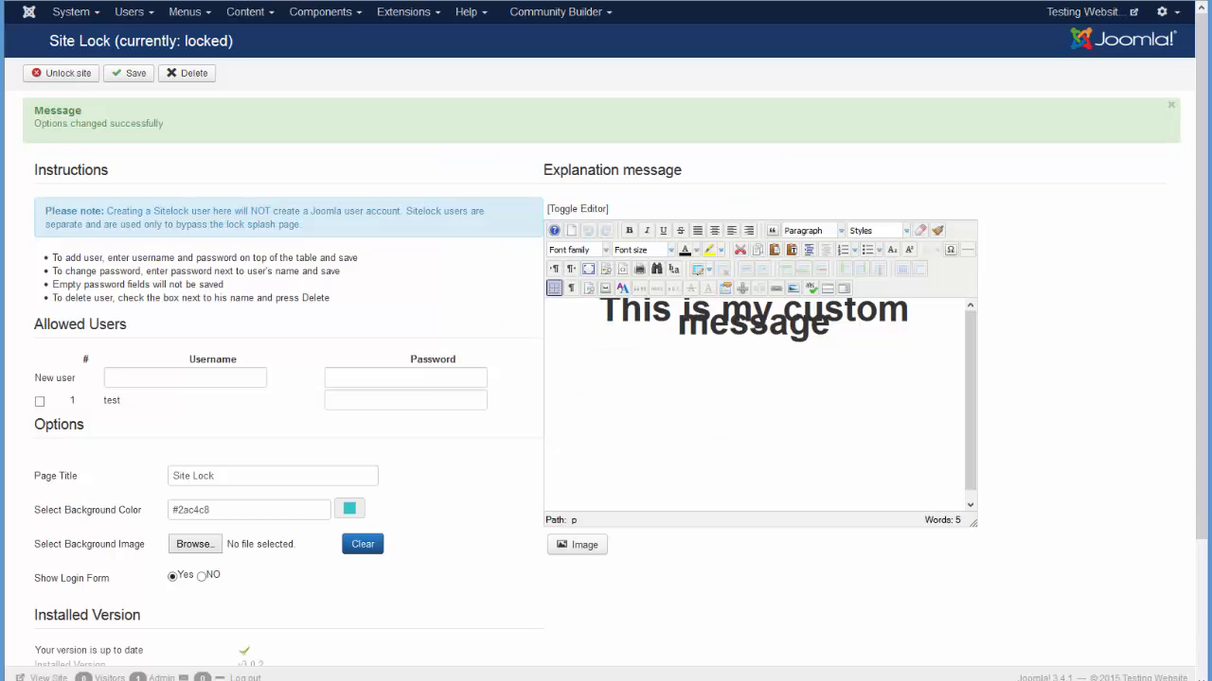
# Choose Green-Background.jpg from the Desktop as the background image and save.
pyautogui.scroll(-3, 405, 504)
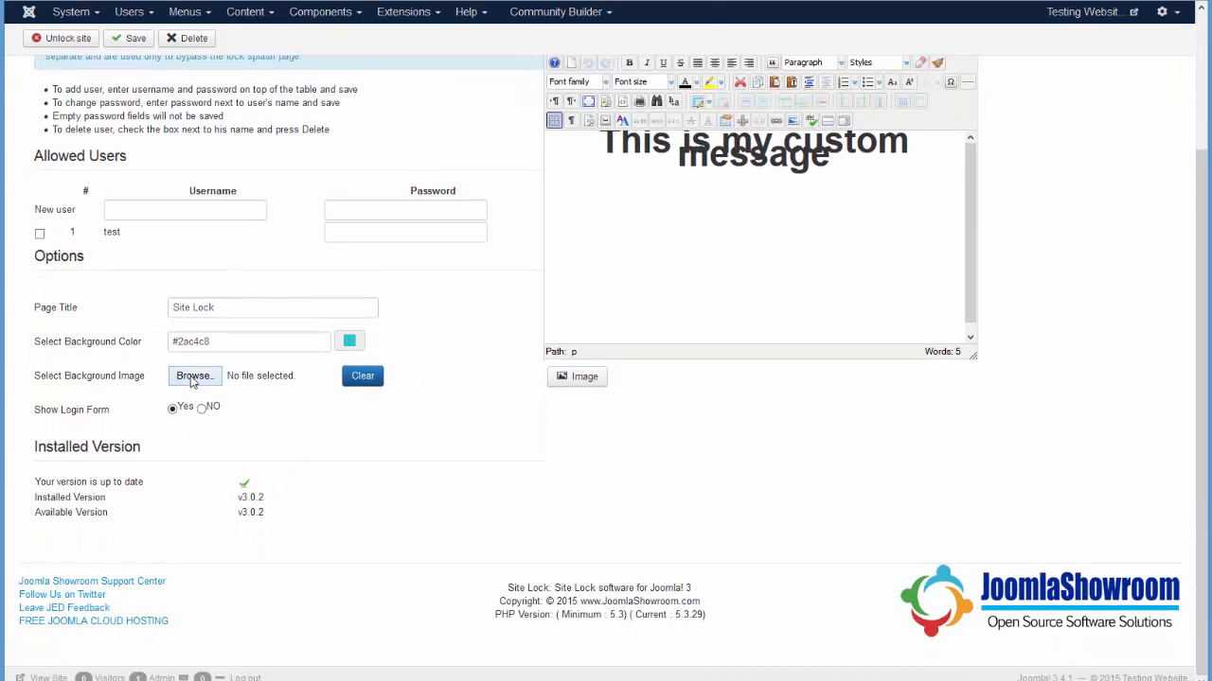
pyautogui.click(192, 377)
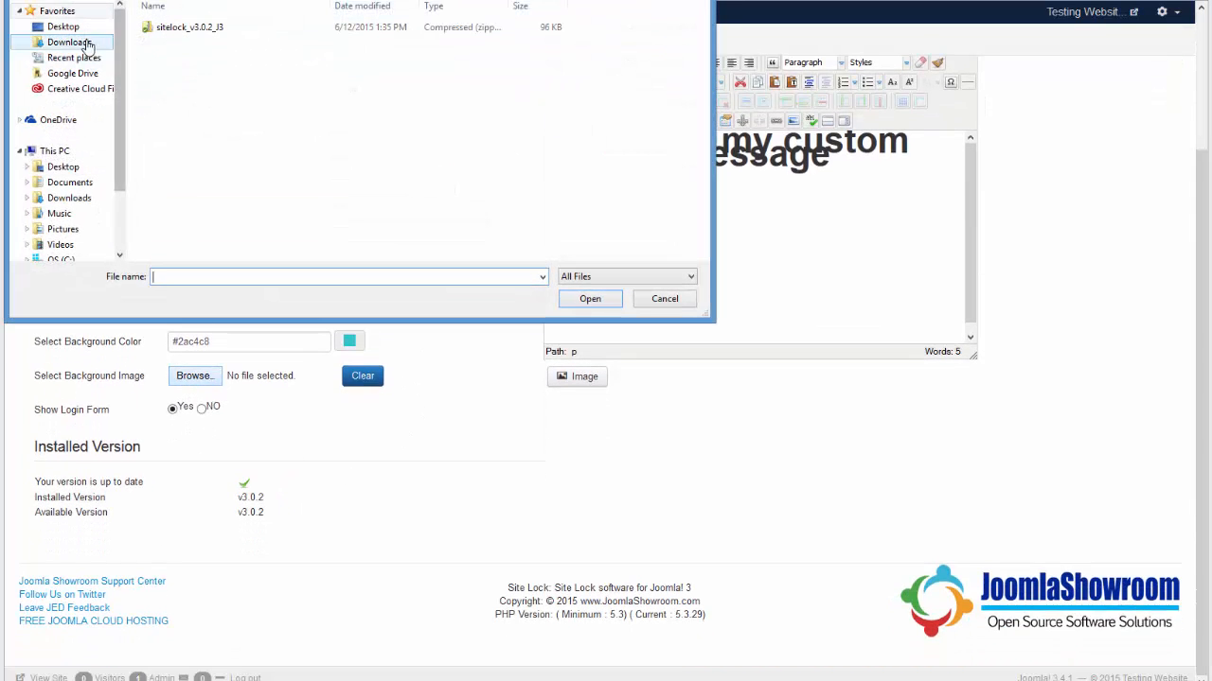
pyautogui.click(74, 28)
pyautogui.click(216, 277)
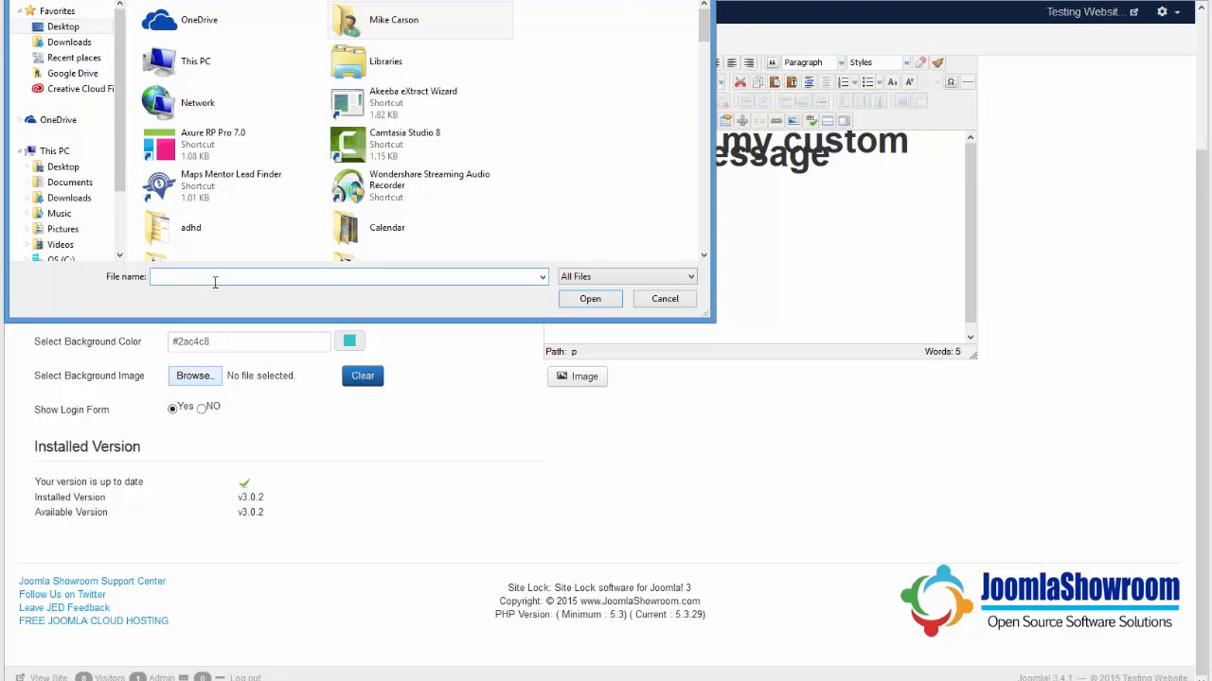
pyautogui.write('gree')
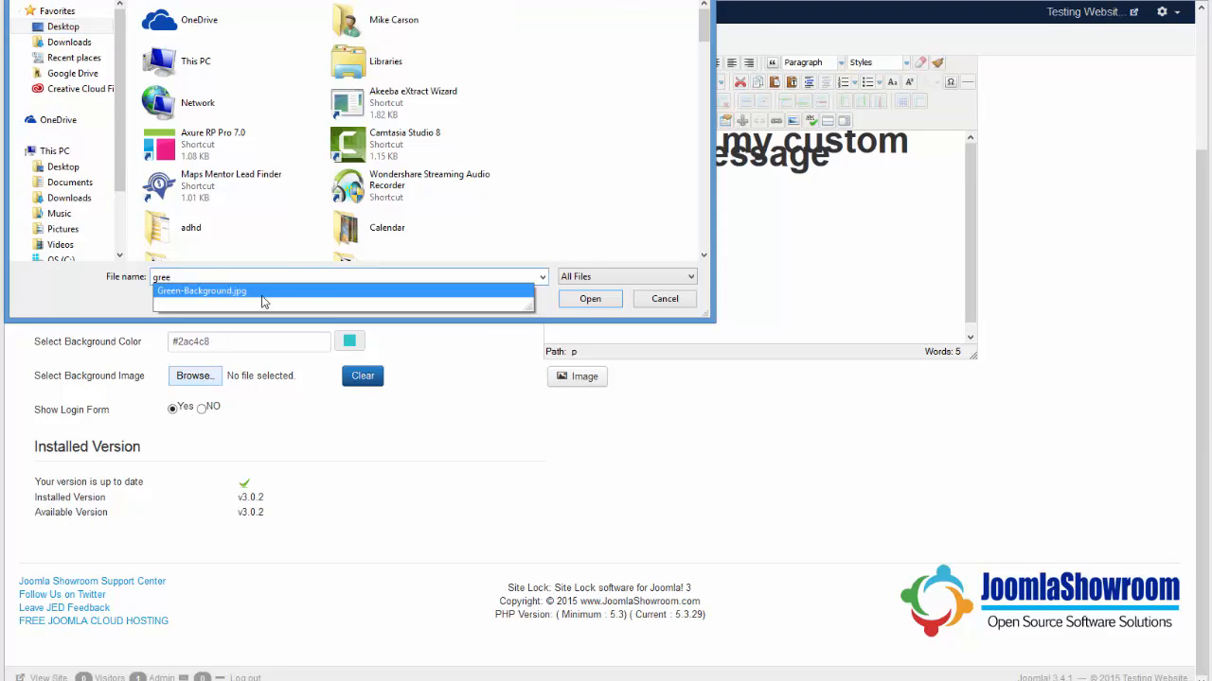
pyautogui.click(247, 293)
pyautogui.click(579, 301)
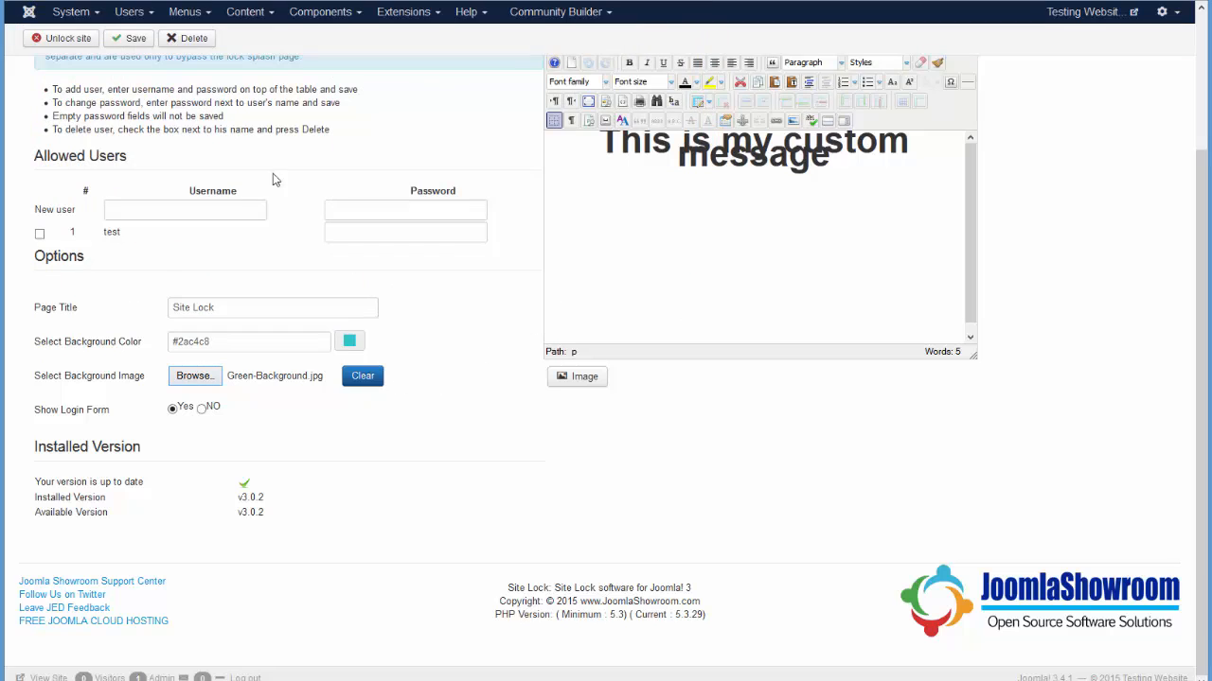
pyautogui.click(141, 38)
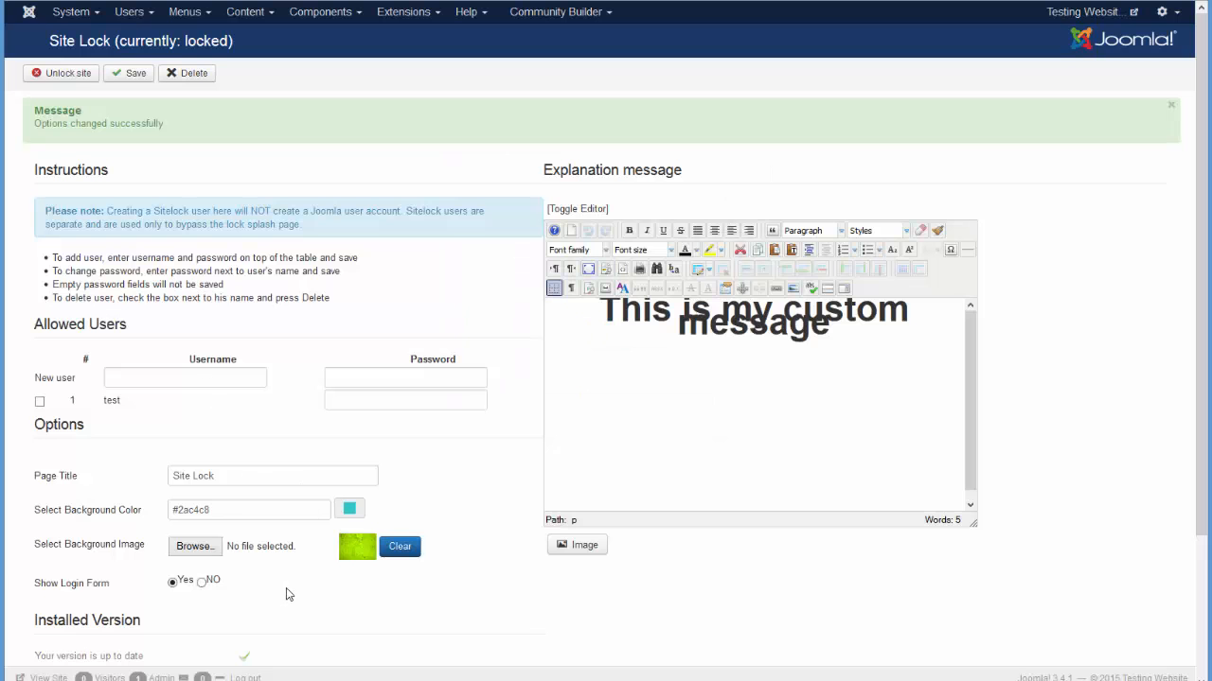
# Set Show Login Form to No and save, then unlock and relock the site.
pyautogui.click(201, 583)
pyautogui.click(114, 76)
pyautogui.scroll(-3, 456, 510)
pyautogui.scroll(3, 457, 511)
pyautogui.click(65, 85)
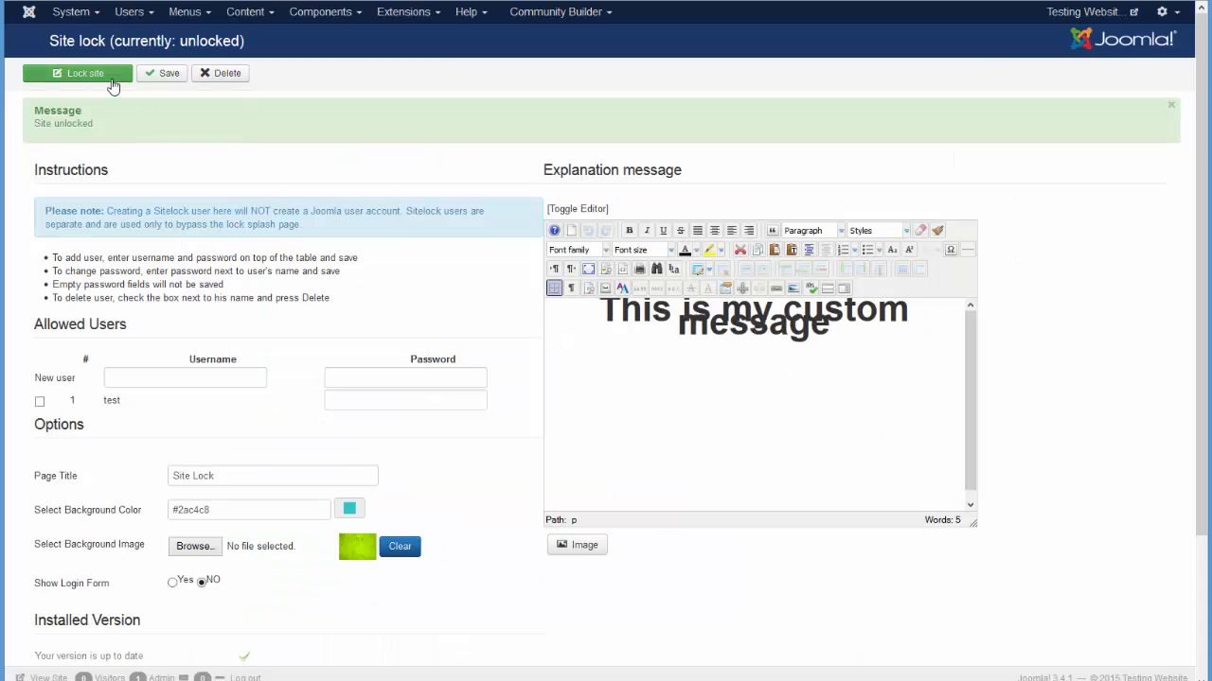
pyautogui.click(110, 82)
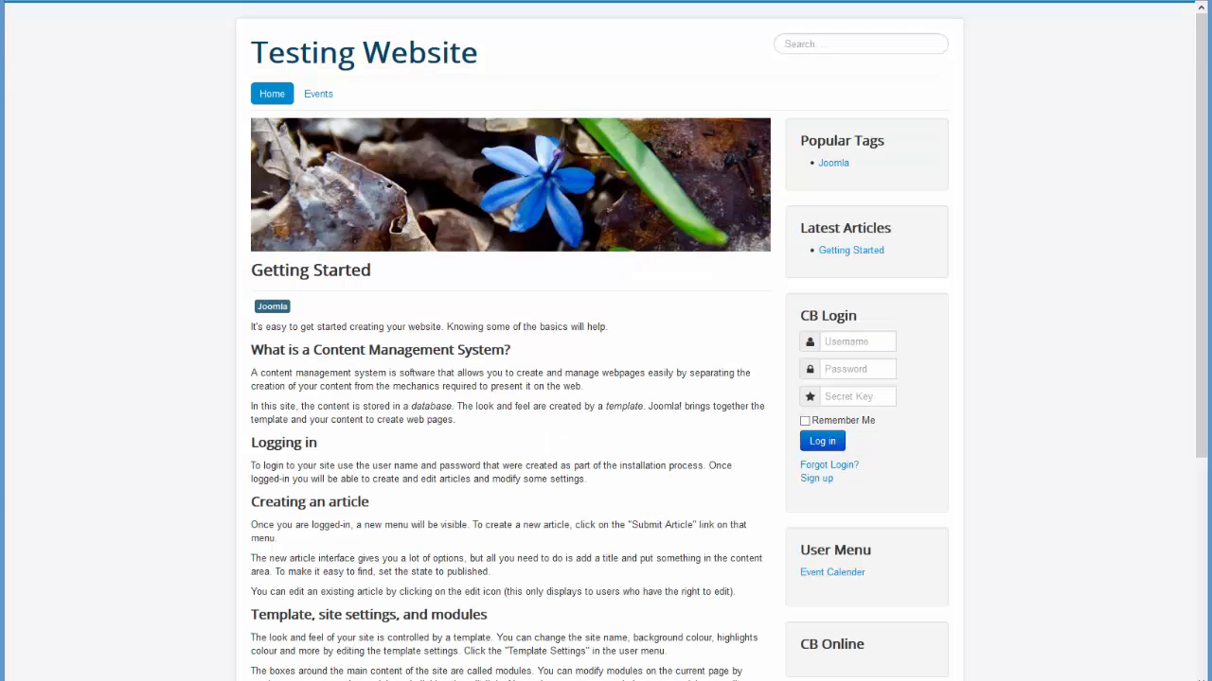
# Reload the lock page and set Show Login Form back to Yes, saving the setting.
pyautogui.press('F5')
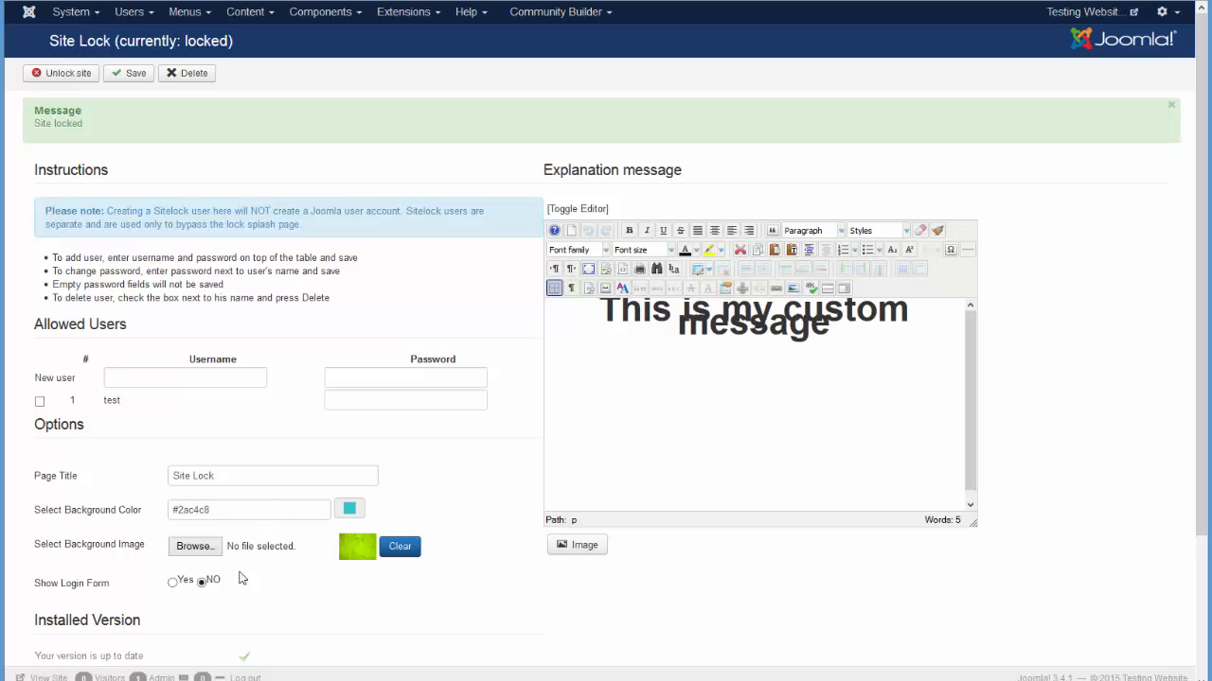
pyautogui.click(172, 583)
pyautogui.click(129, 73)
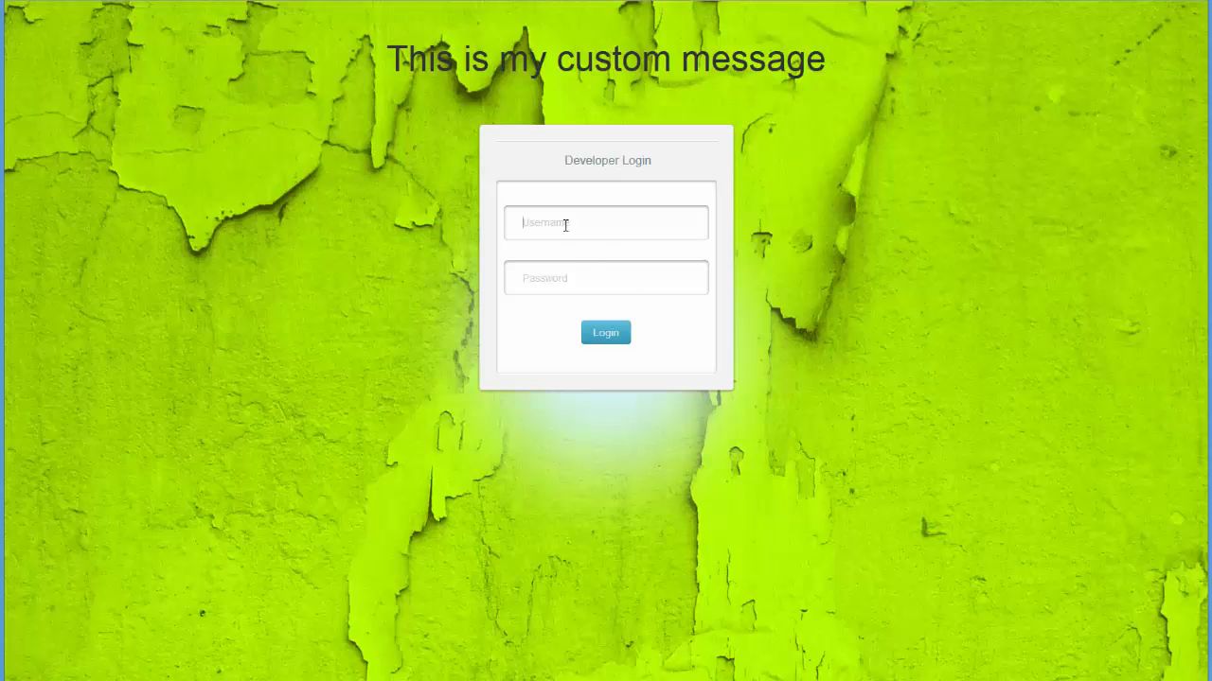
# Sign in on the lock page with the allowed user's username and password, declining to save the password.
pyautogui.write('test')
pyautogui.press('Tab')
pyautogui.write('test')
pyautogui.press('Return')
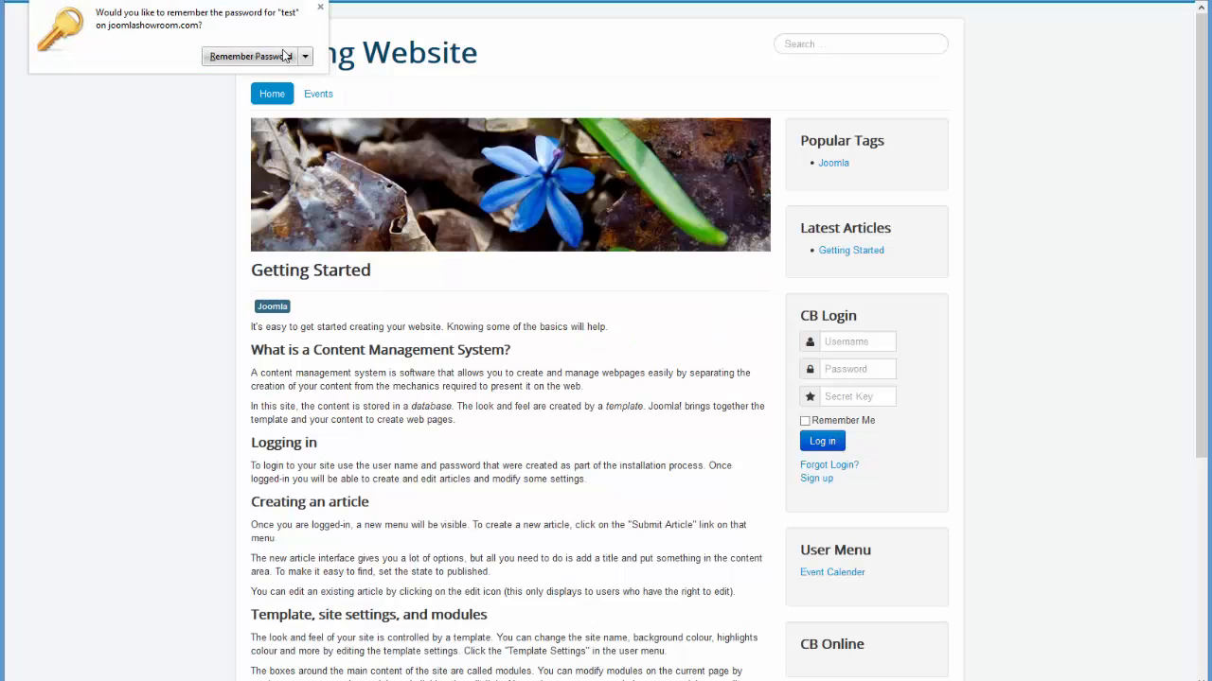
pyautogui.click(305, 56)
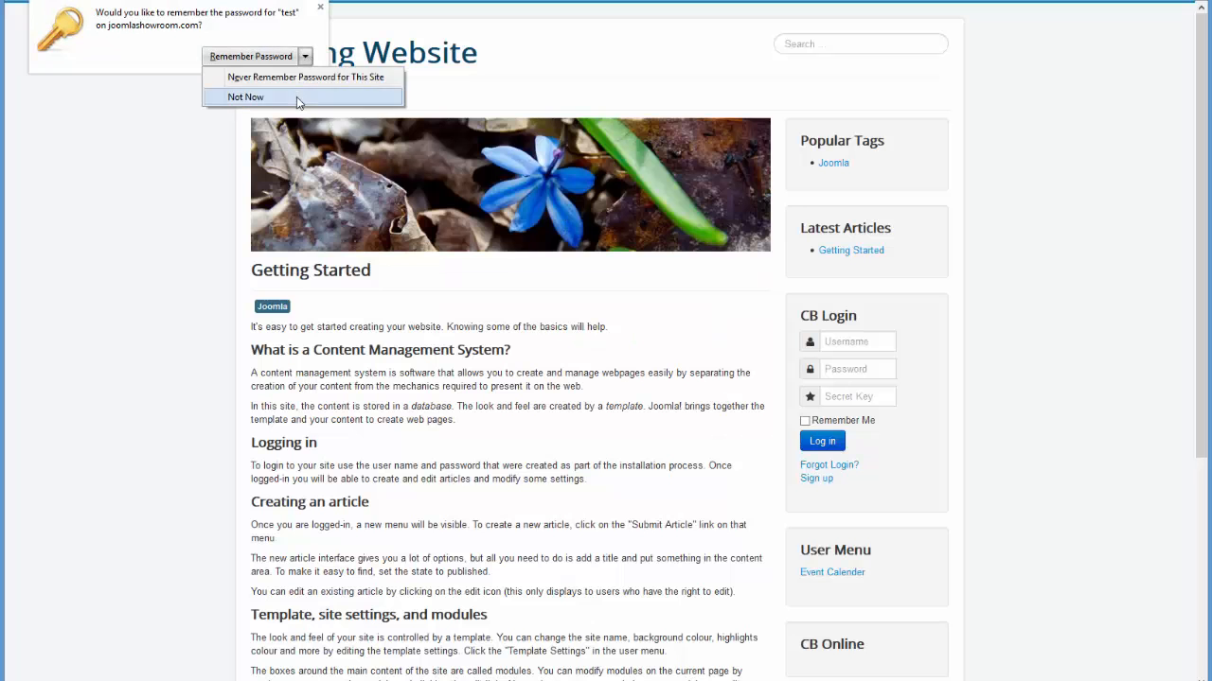
pyautogui.click(297, 96)
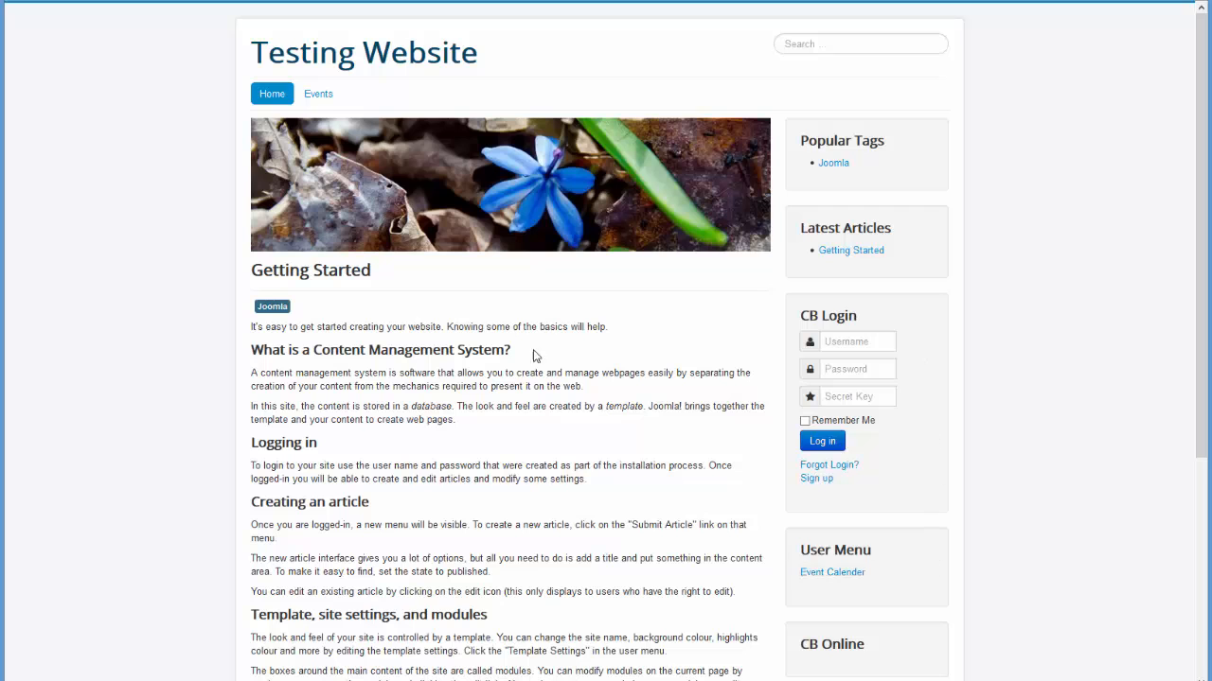
# Scroll down and back up through the unlocked public front page.
pyautogui.scroll(-2, 684, 405)
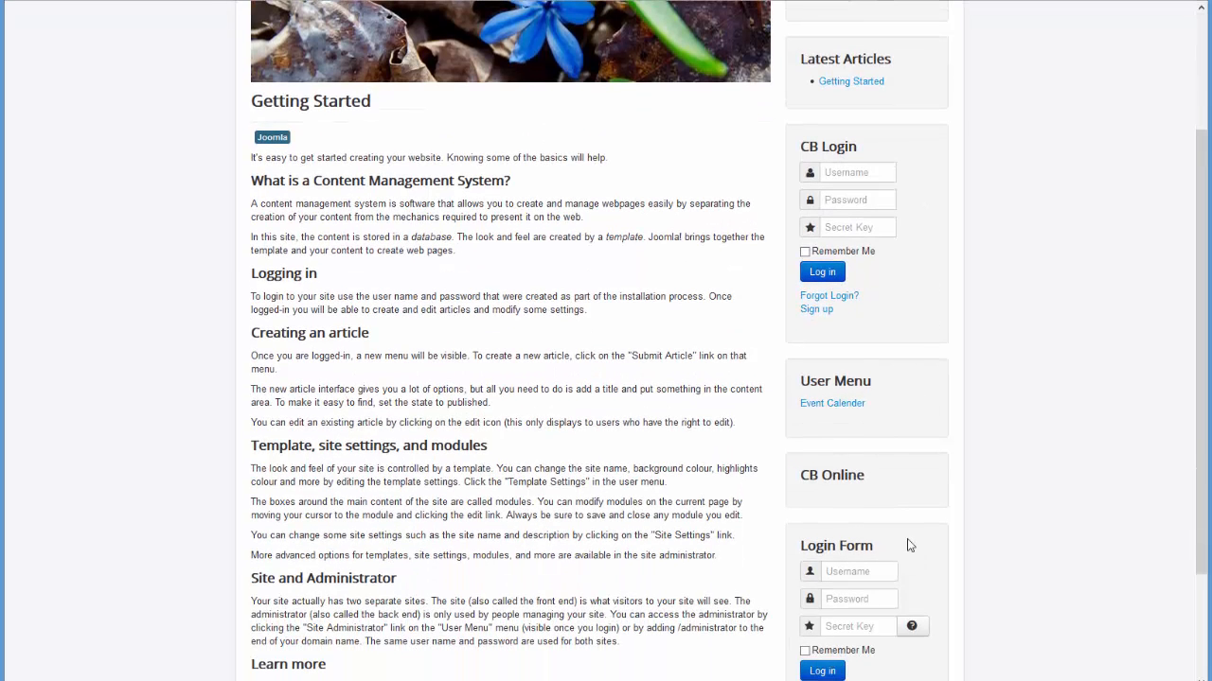
pyautogui.scroll(2, 568, 417)
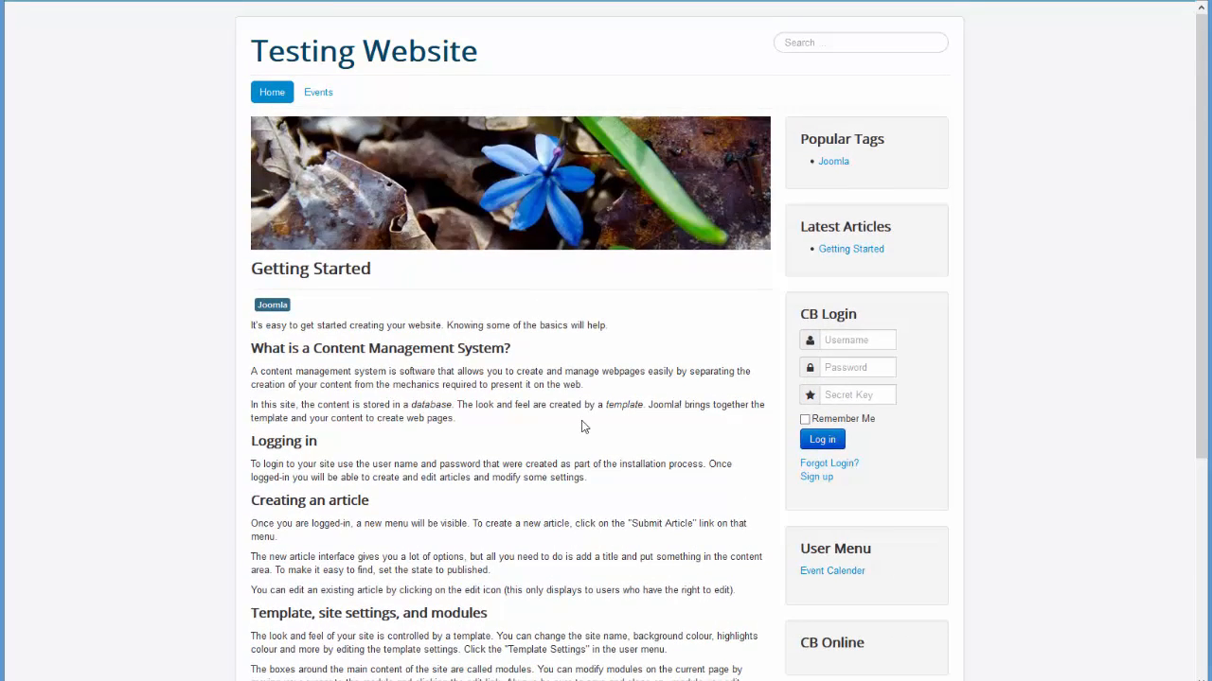
pyautogui.scroll(-4, 581, 424)
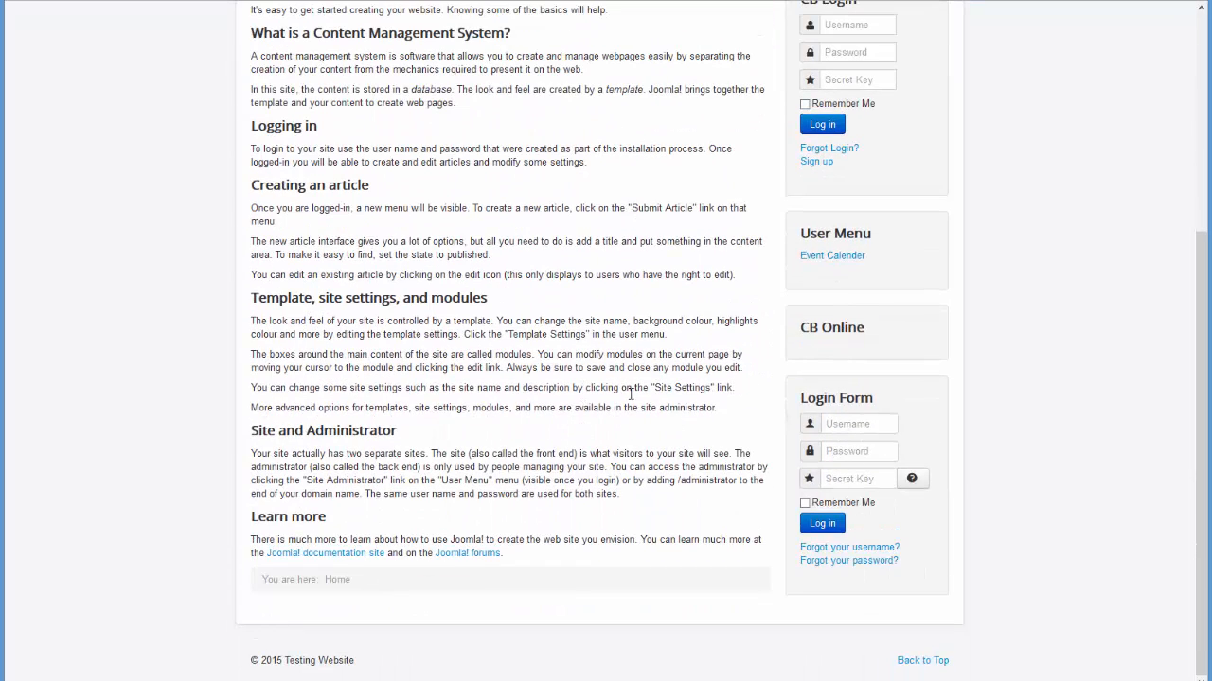
pyautogui.scroll(1, 633, 399)
pyautogui.scroll(3, 633, 399)
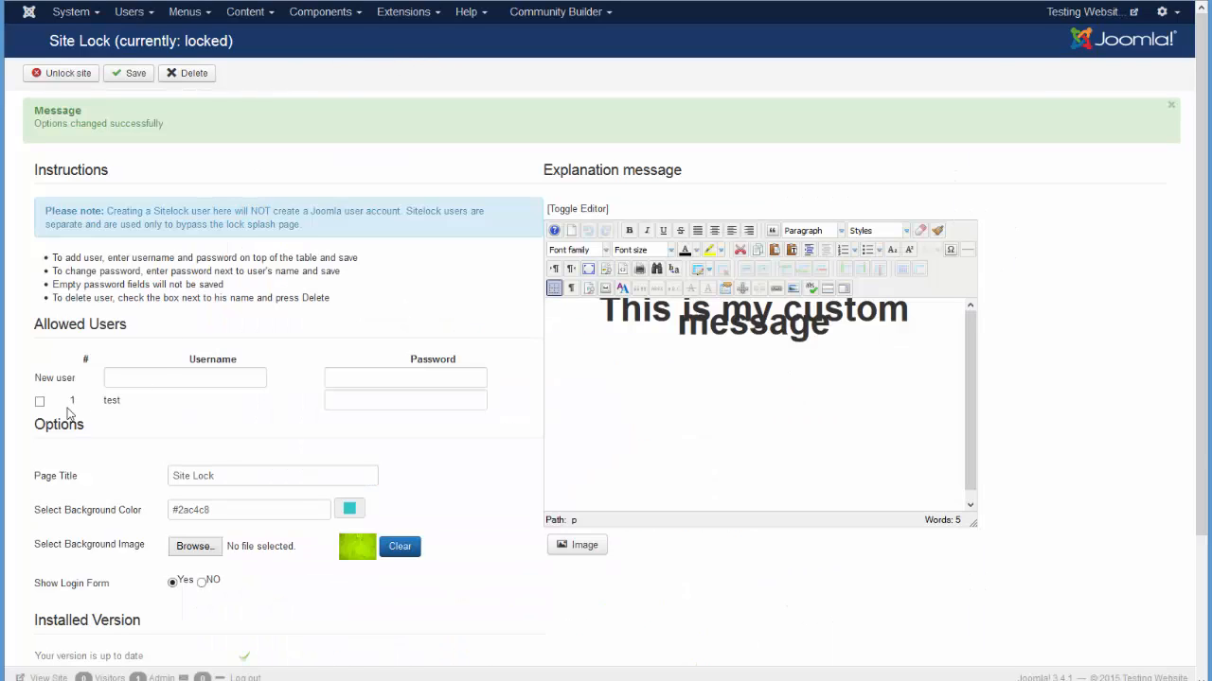
# Delete the allowed bypass user and clear the Site Lock background image.
pyautogui.click(40, 402)
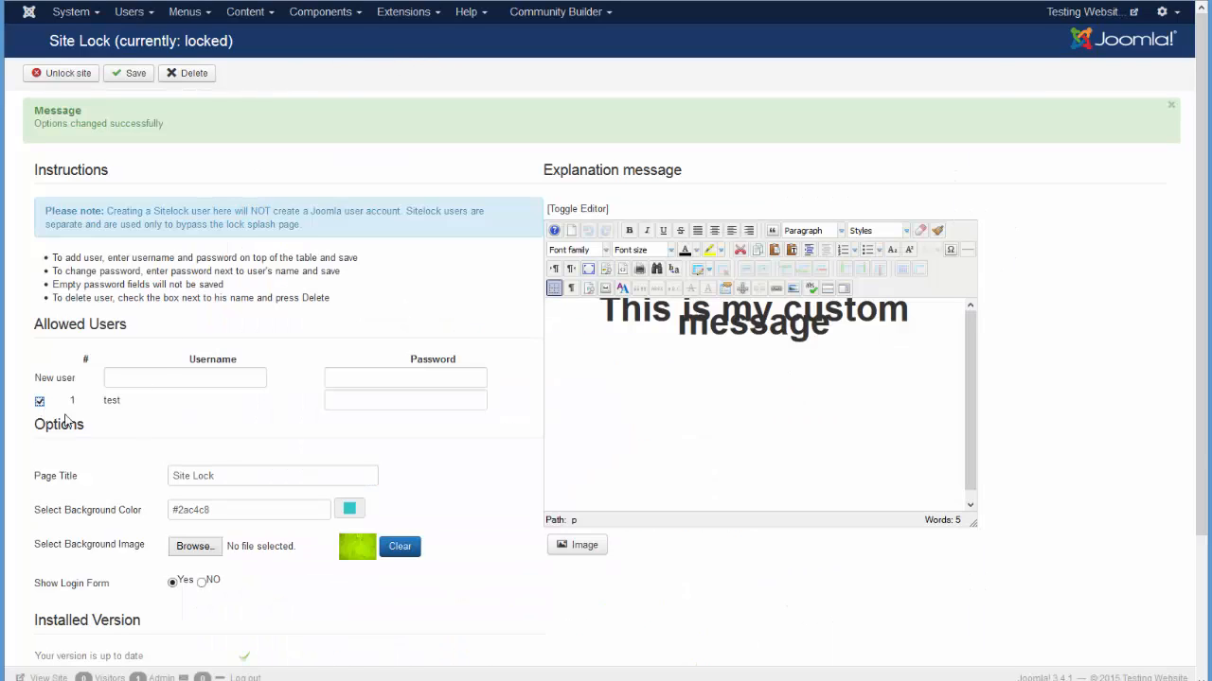
pyautogui.click(195, 79)
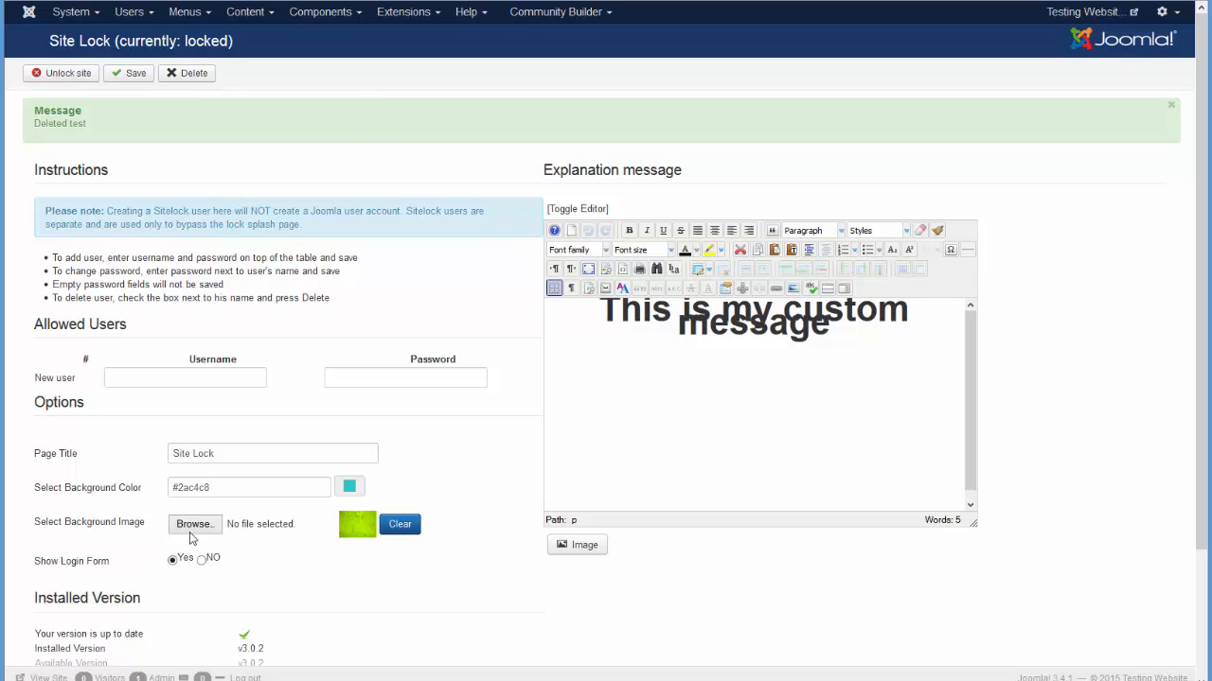
pyautogui.click(417, 533)
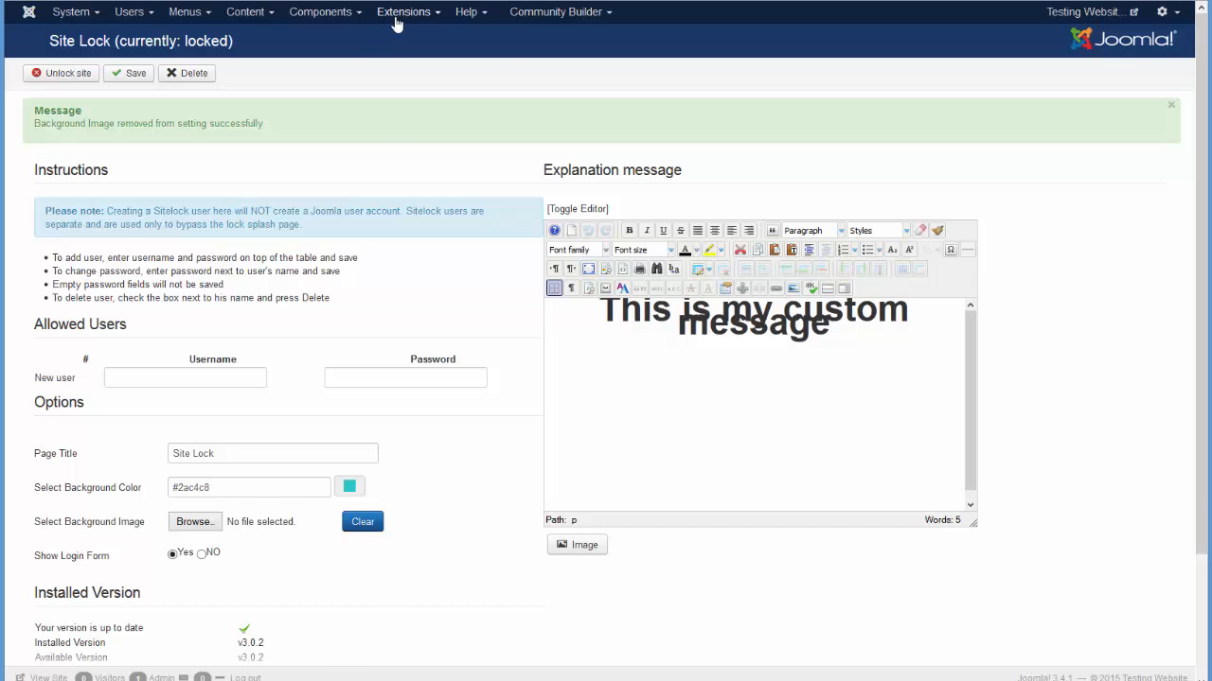
# Open Extension Manager's Manage list and filter extensions by 'site'.
pyautogui.moveTo(400, 19)
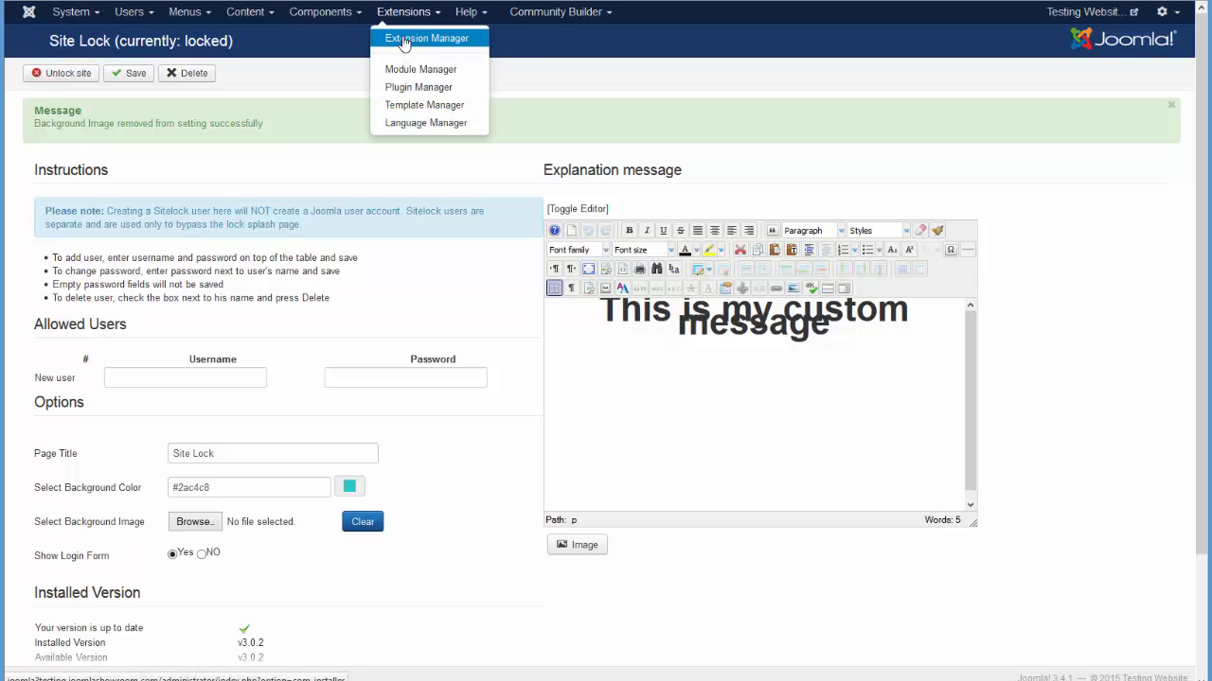
pyautogui.click(404, 42)
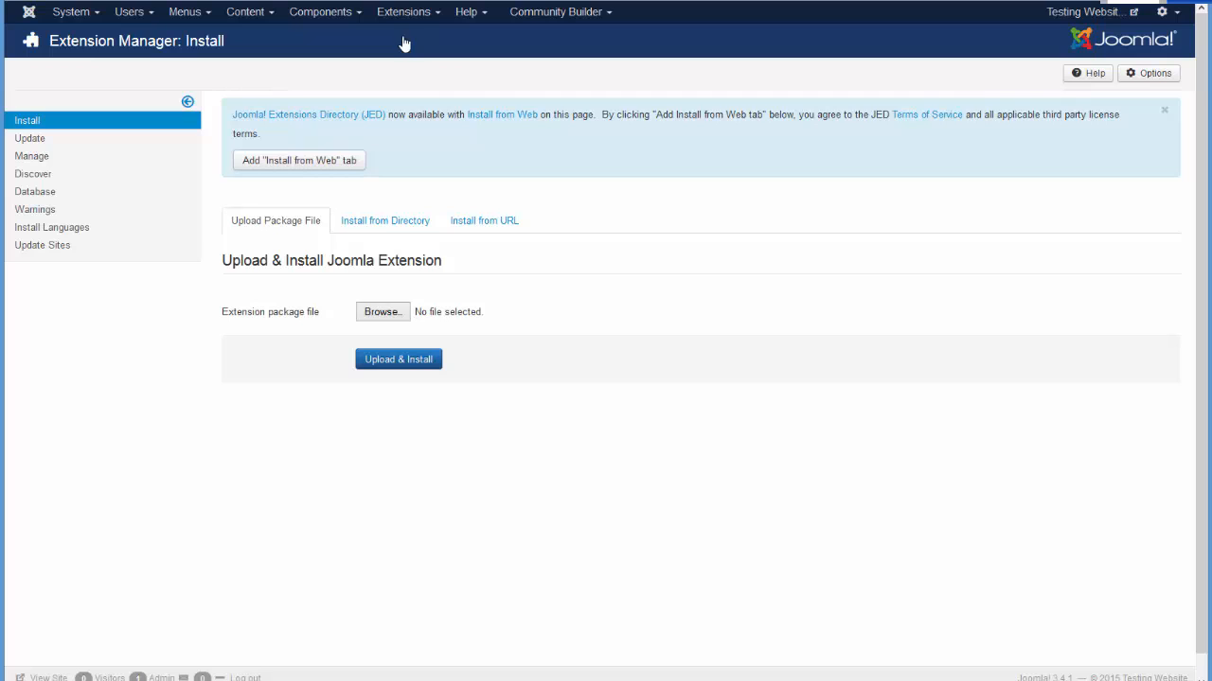
pyautogui.click(40, 157)
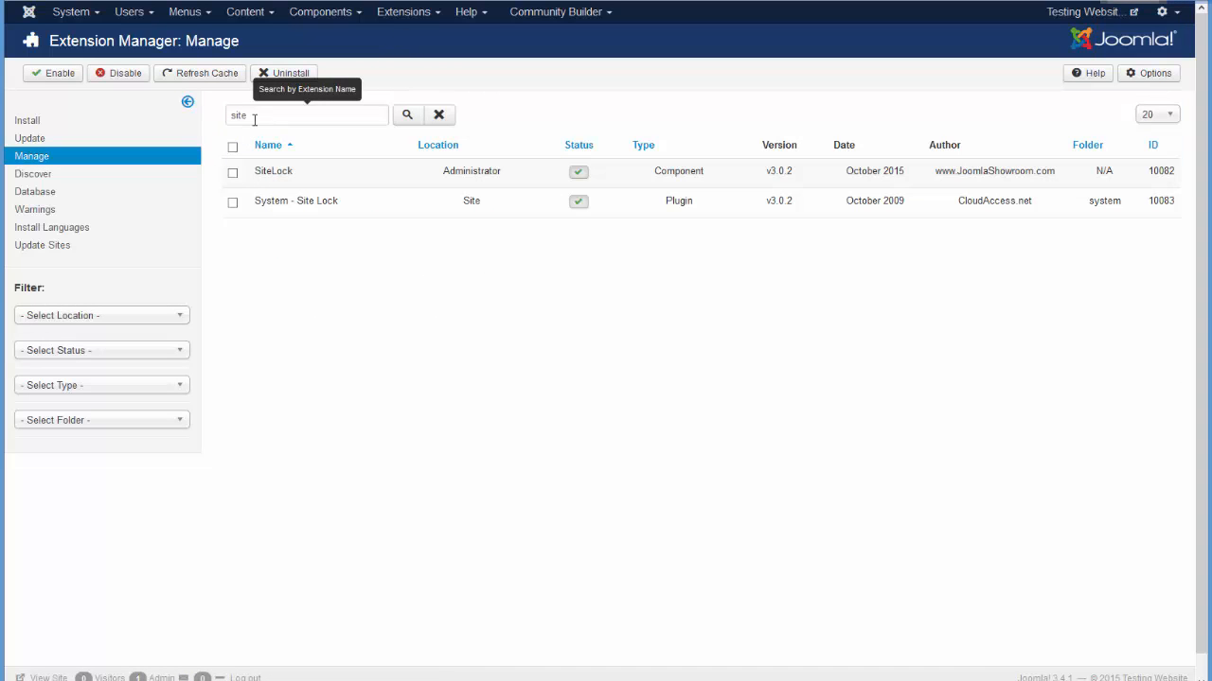
pyautogui.click(249, 114)
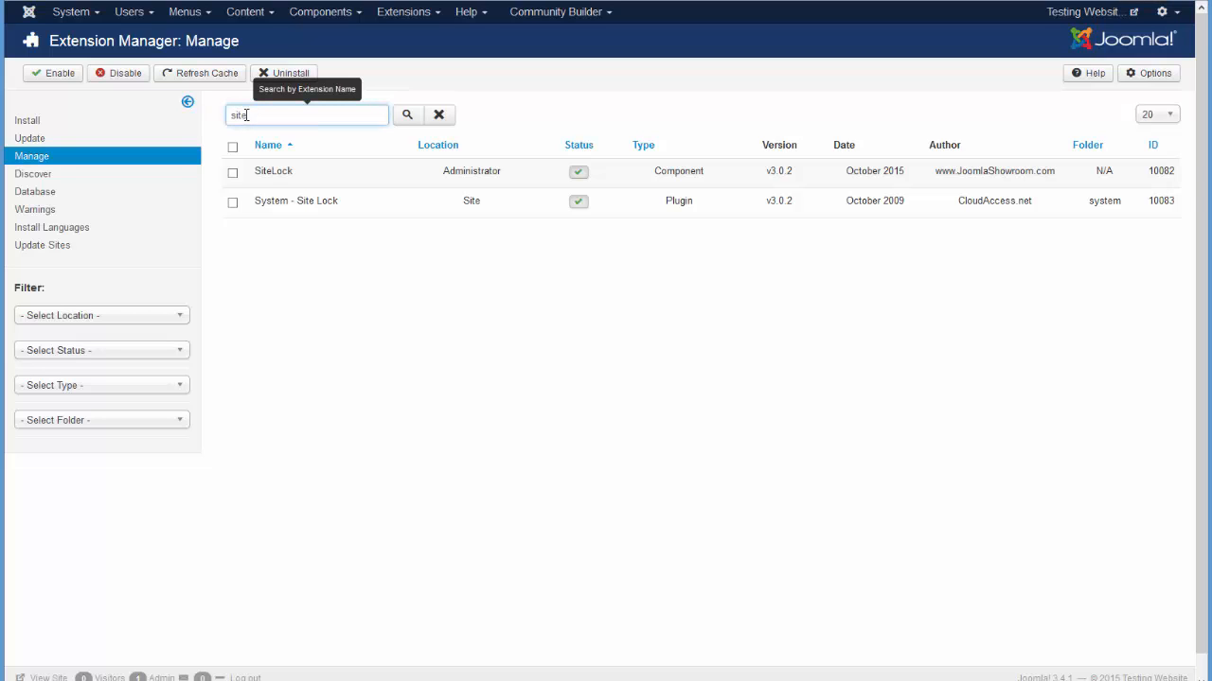
# Select the SiteLock component and System - Site Lock plugin and uninstall them.
pyautogui.click(233, 173)
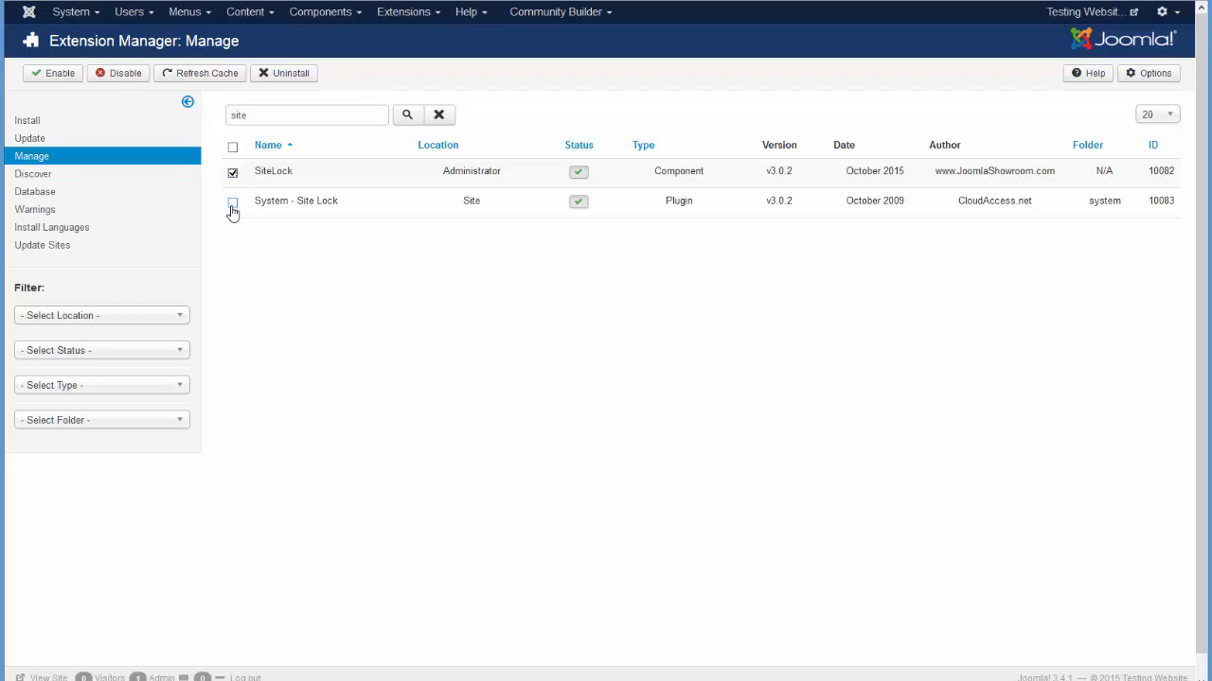
pyautogui.click(231, 204)
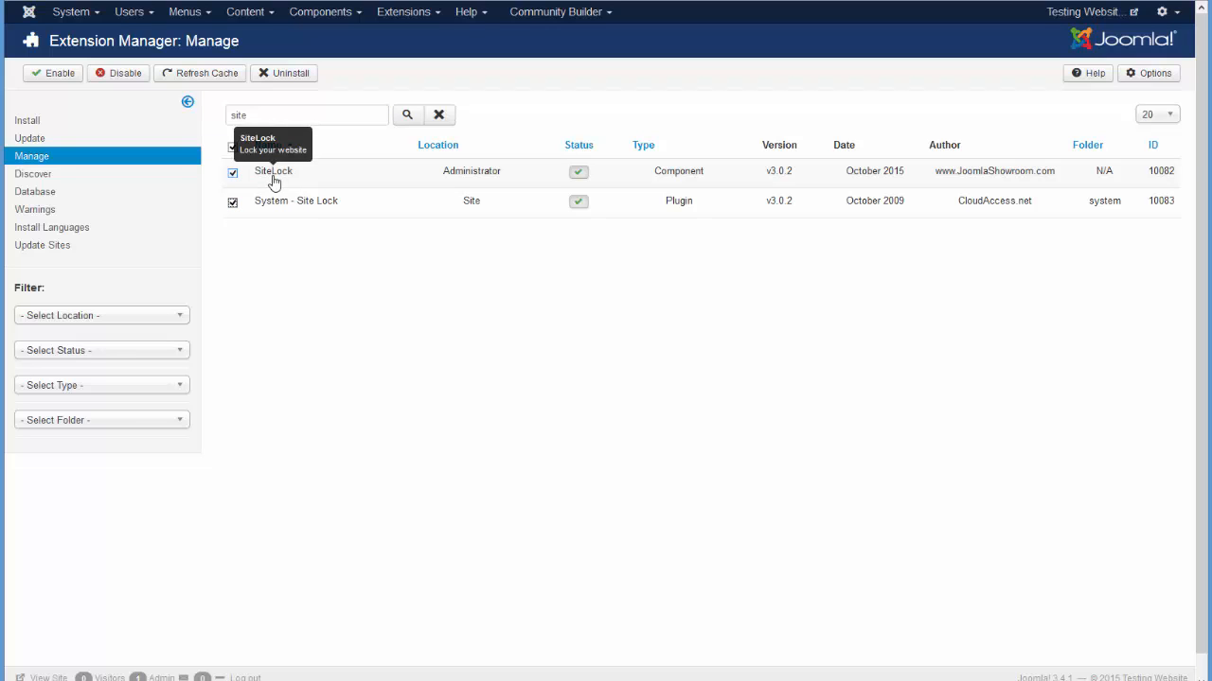
pyautogui.click(280, 76)
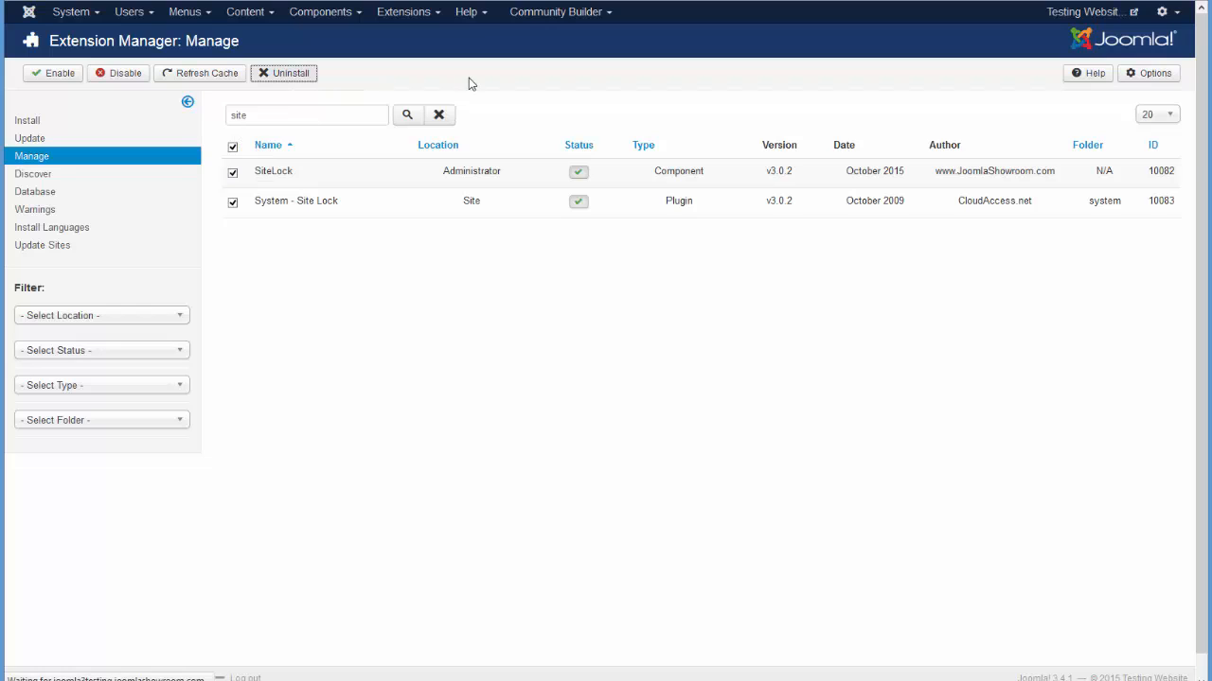